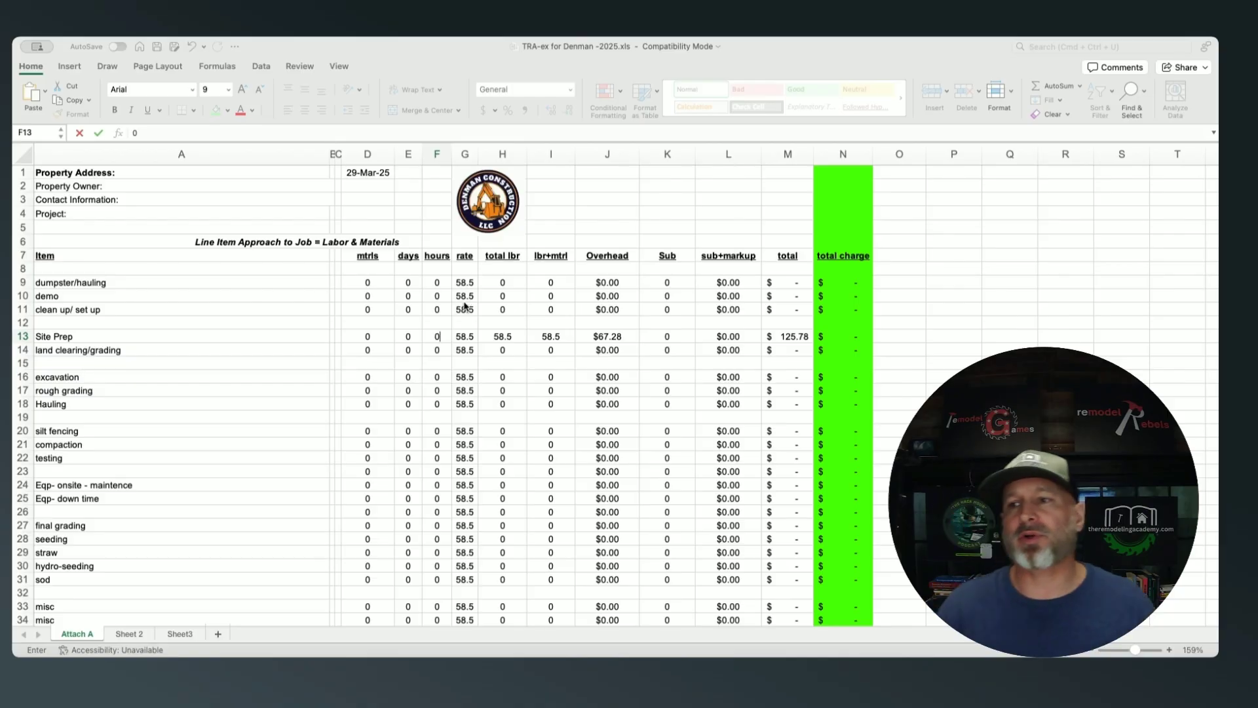
Set the Site Prep hours to 1 and inspect its rate, its total formula and the dumpster/hauling overhead formula.
{"action": "left_click", "coordinate": [439, 336]}
{"action": "type", "text": "1"}
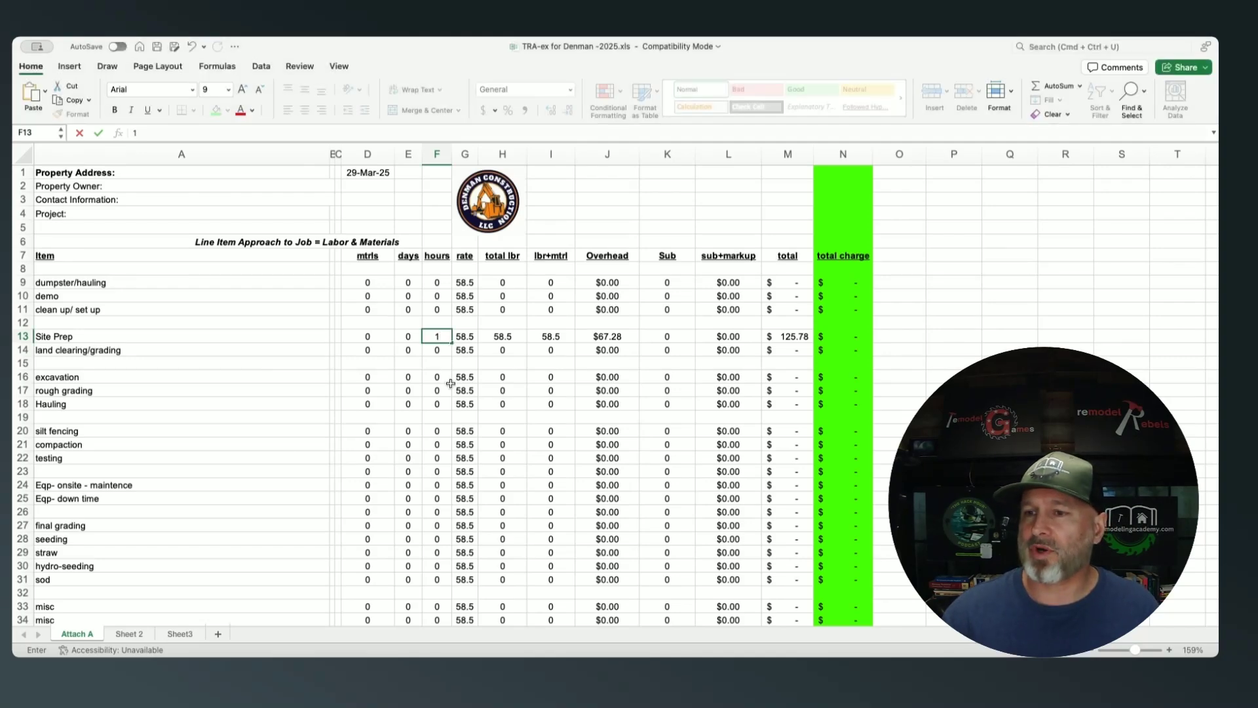
{"action": "left_click", "coordinate": [448, 378]}
{"action": "left_click", "coordinate": [463, 336]}
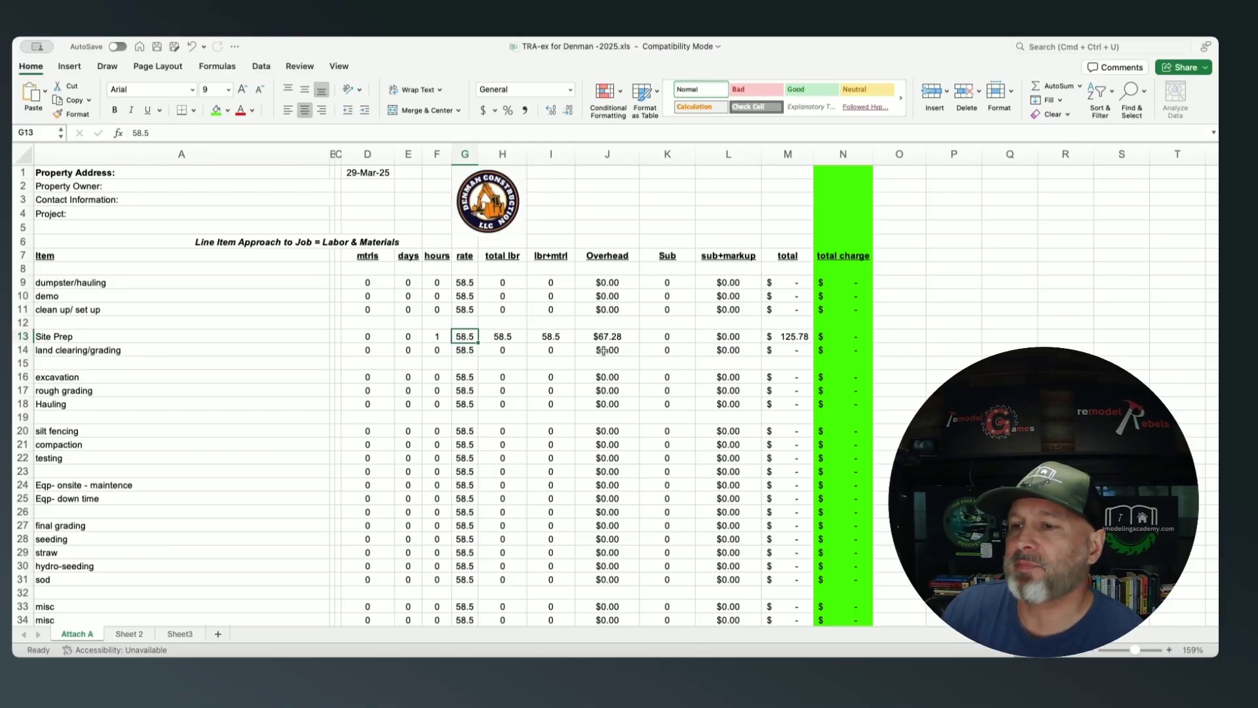
{"action": "left_click", "coordinate": [603, 283]}
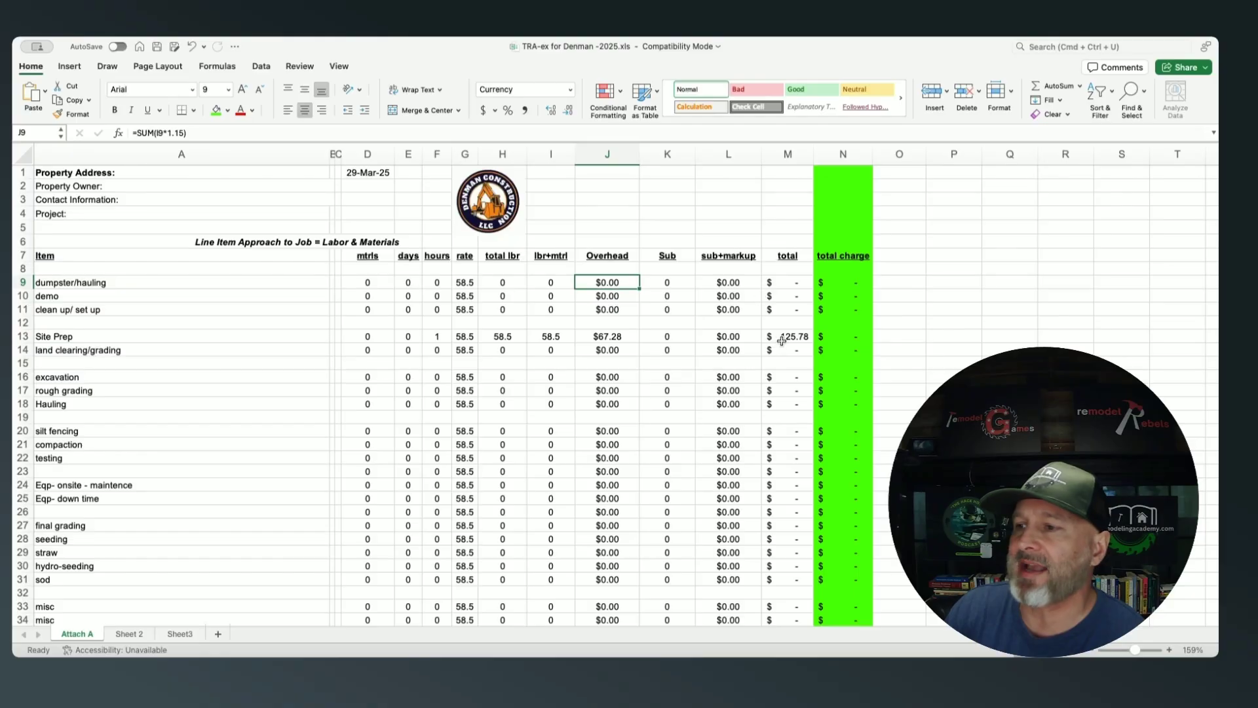
{"action": "left_click", "coordinate": [788, 338]}
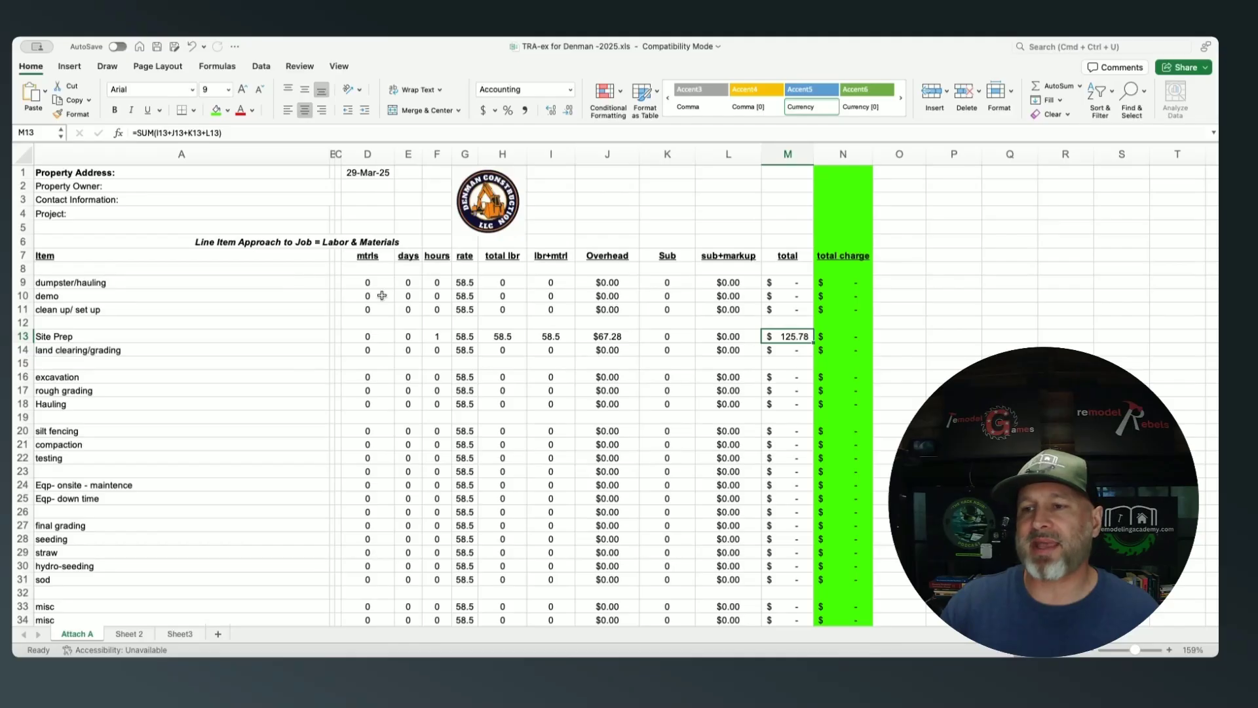
Change the Site Prep rate to 58.15, and restore it to 58.5.
{"action": "double_click", "coordinate": [470, 337]}
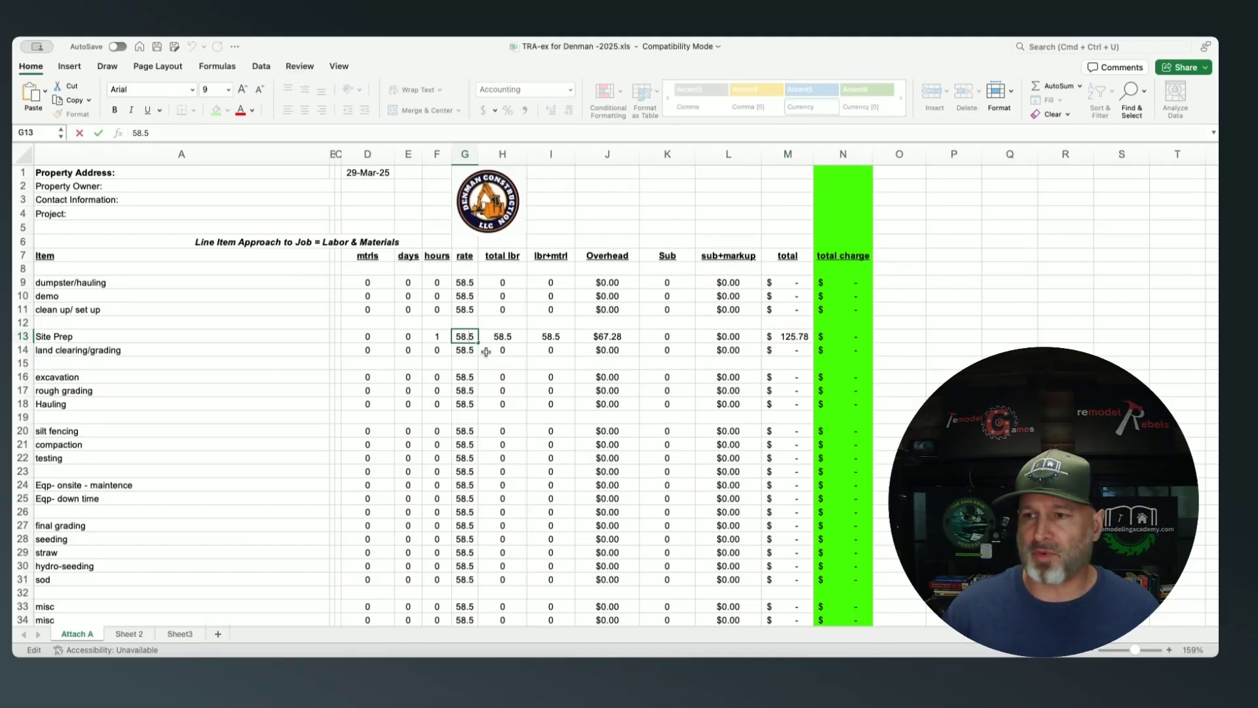
{"action": "key", "text": "BackSpace"}
{"action": "type", "text": "2"}
{"action": "key", "text": "Return"}
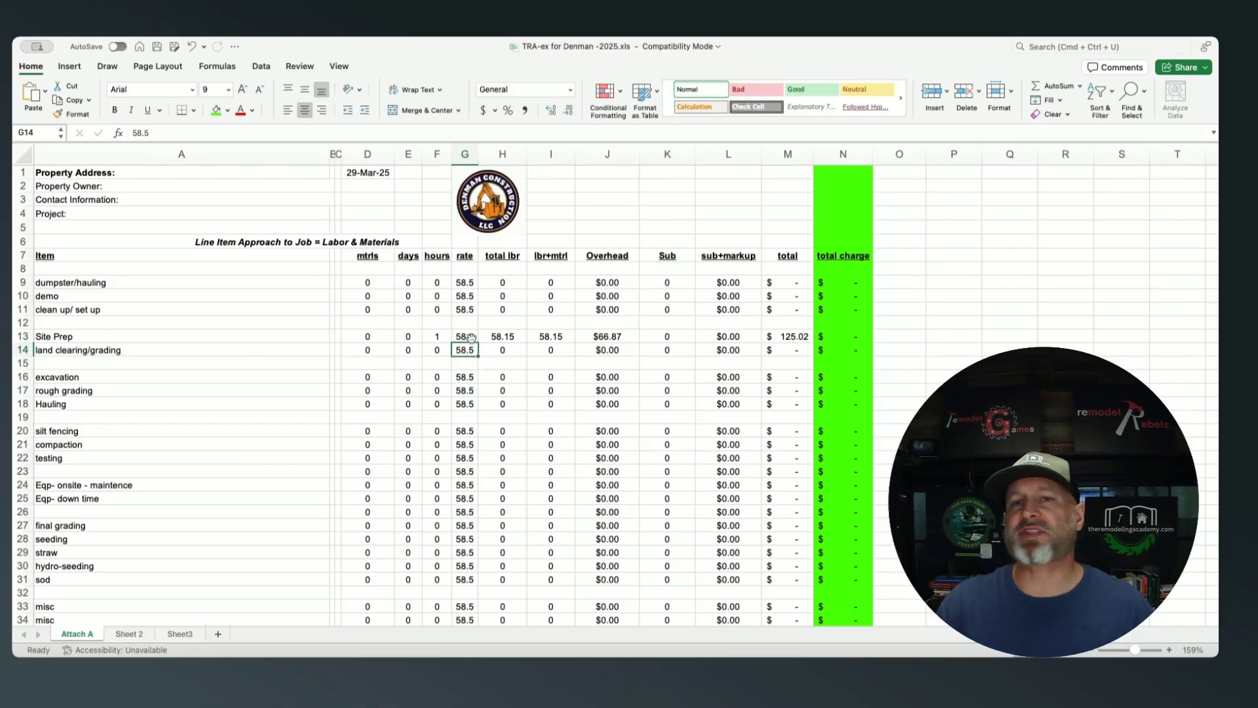
{"action": "double_click", "coordinate": [472, 339]}
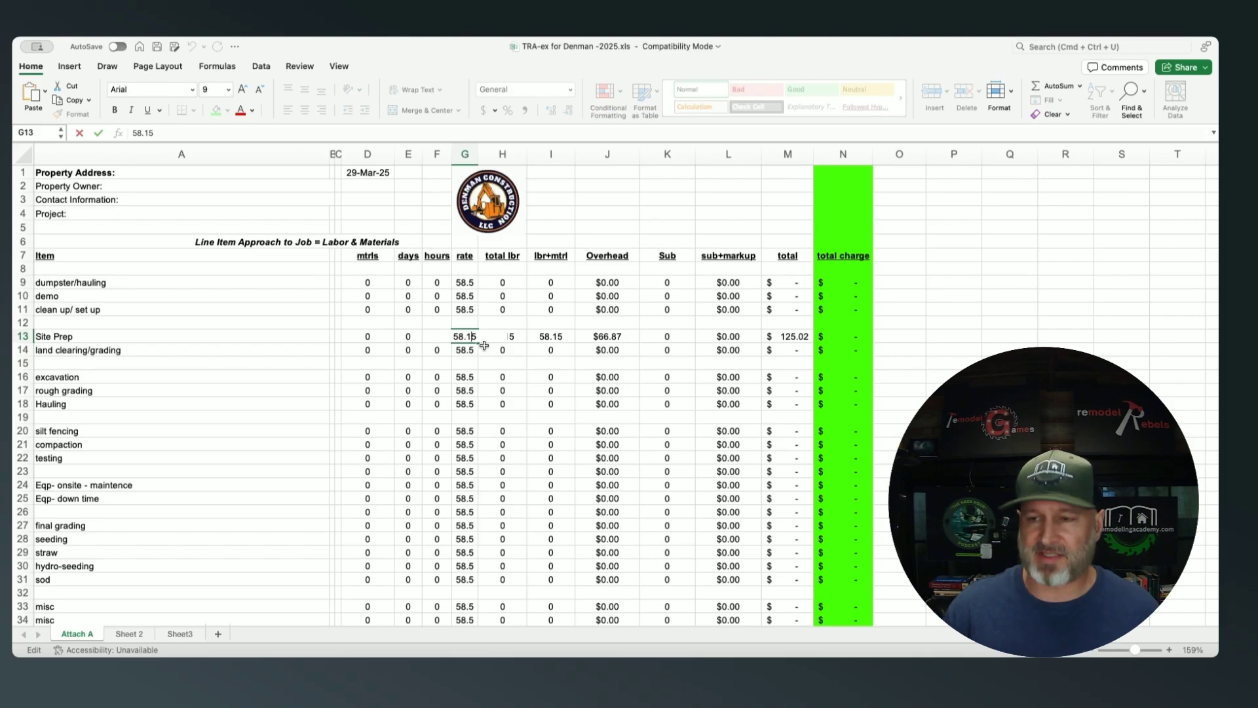
{"action": "key", "text": "BackSpace"}
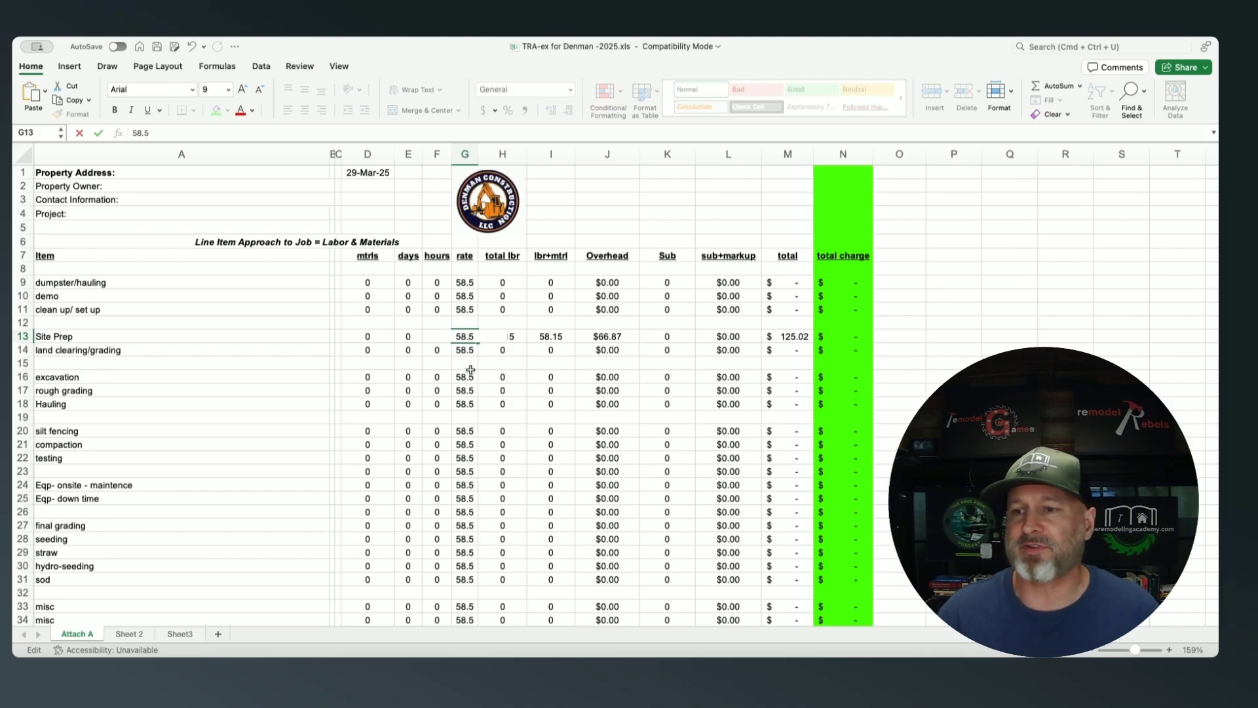
{"action": "left_click", "coordinate": [471, 363]}
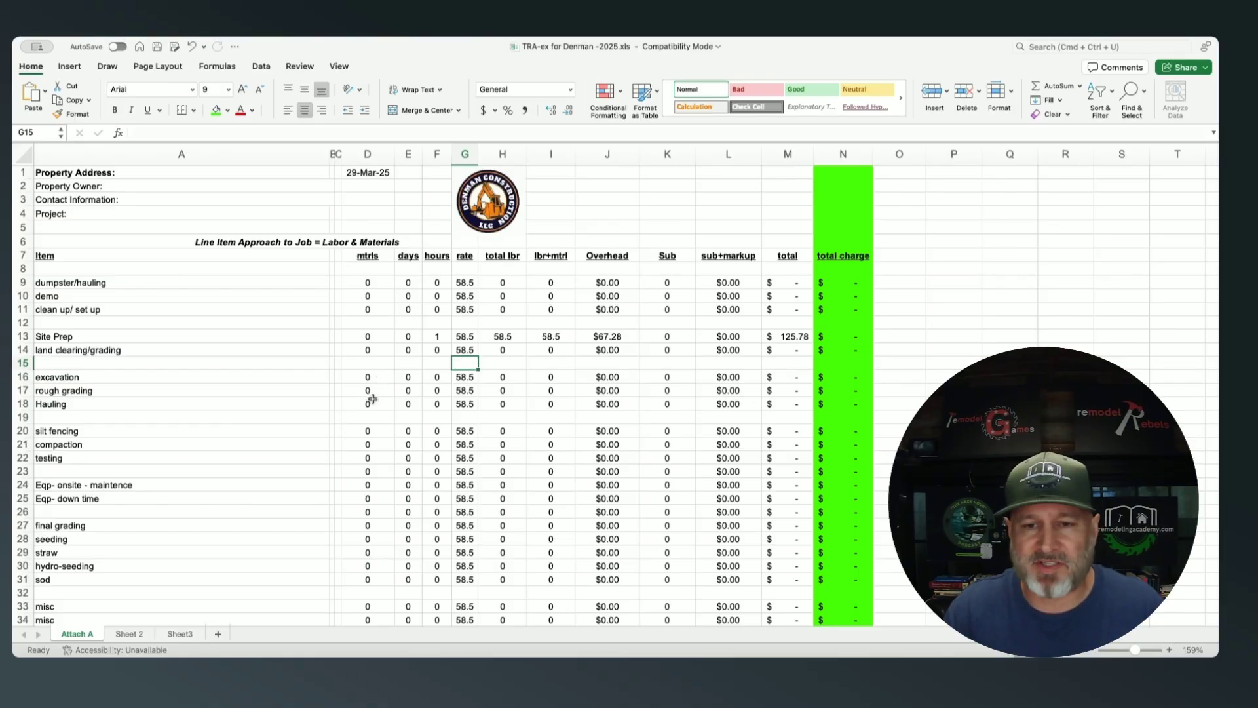
Enter 500 for materials, 1 day and 8 hours for silt fencing, and inspect its overhead and total formulas.
{"action": "left_click", "coordinate": [366, 431]}
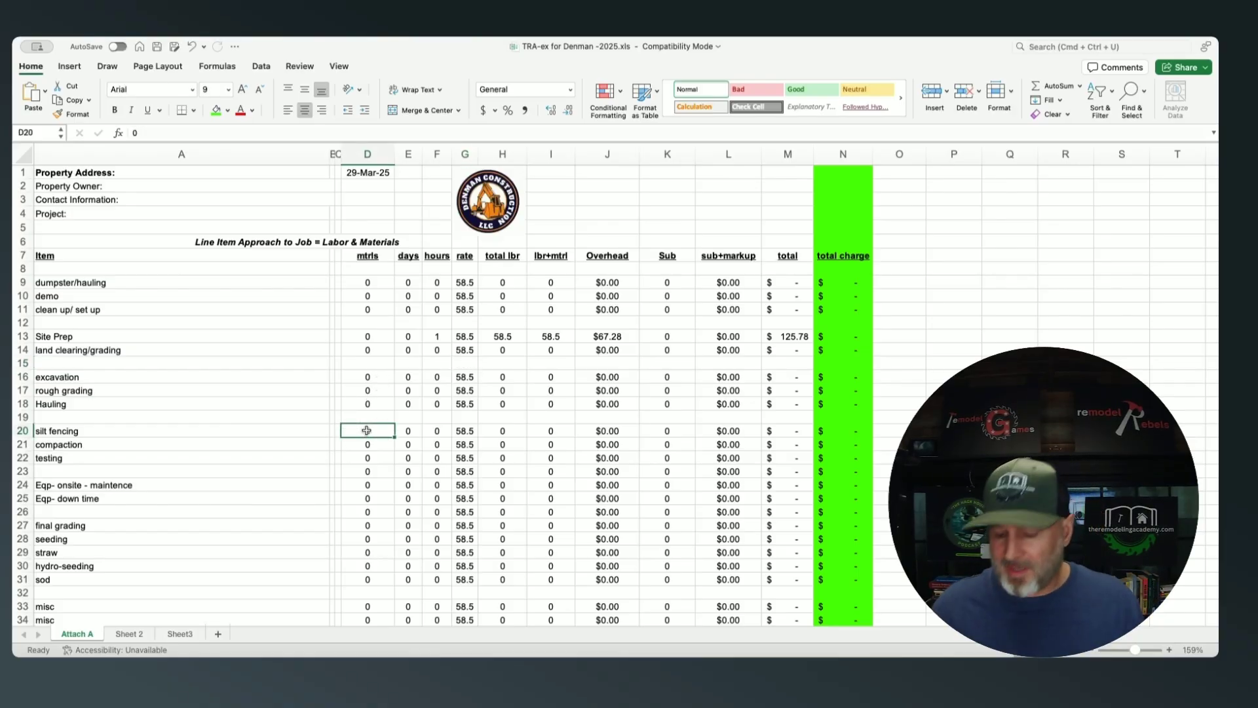
{"action": "type", "text": "500"}
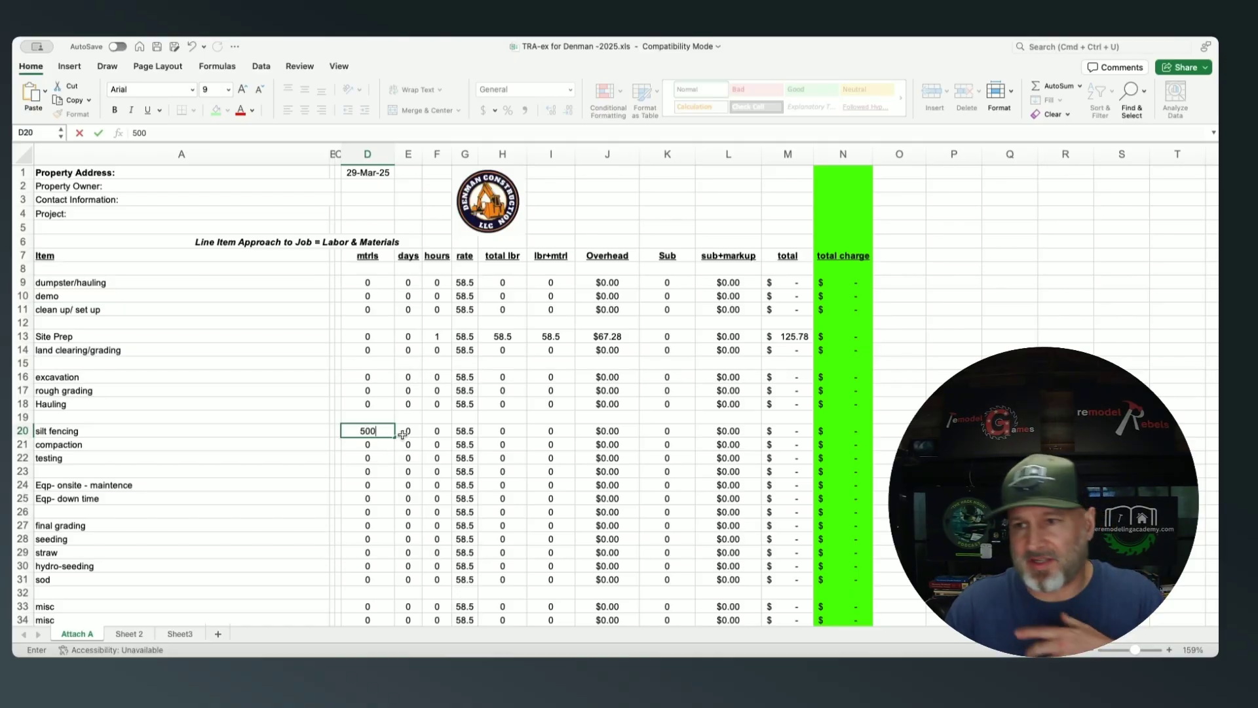
{"action": "left_click", "coordinate": [411, 434]}
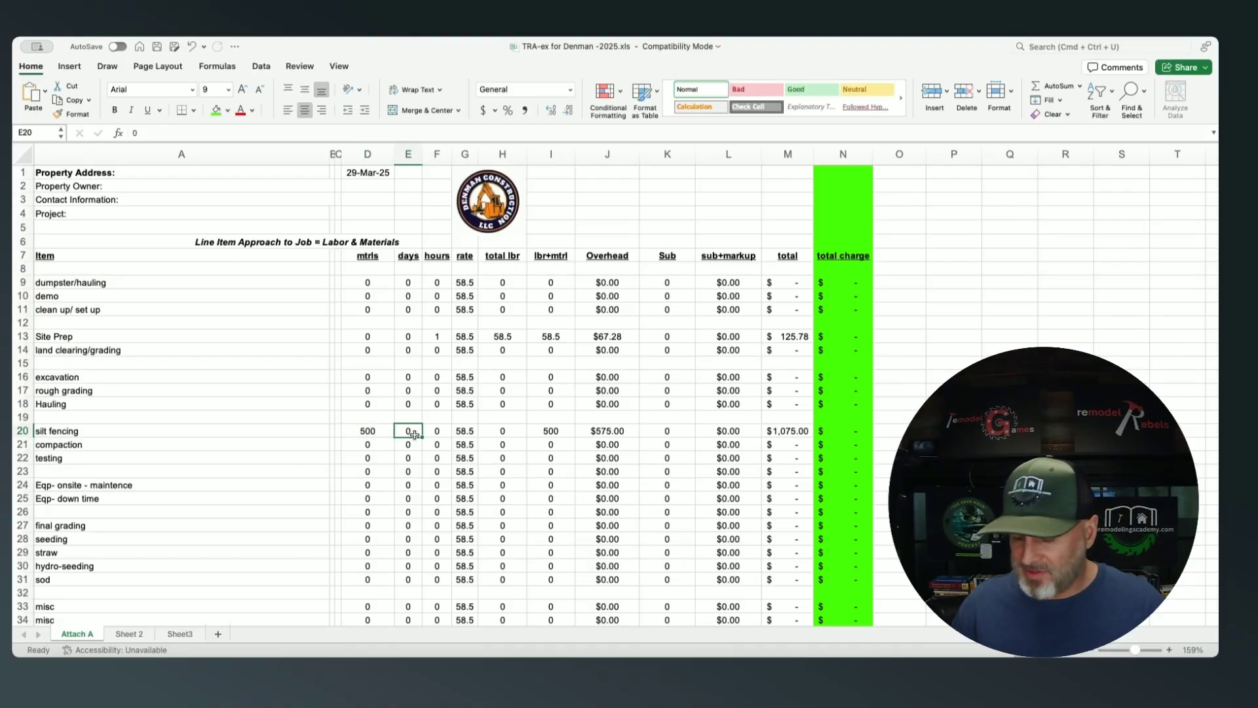
{"action": "type", "text": "1"}
{"action": "left_click", "coordinate": [436, 430]}
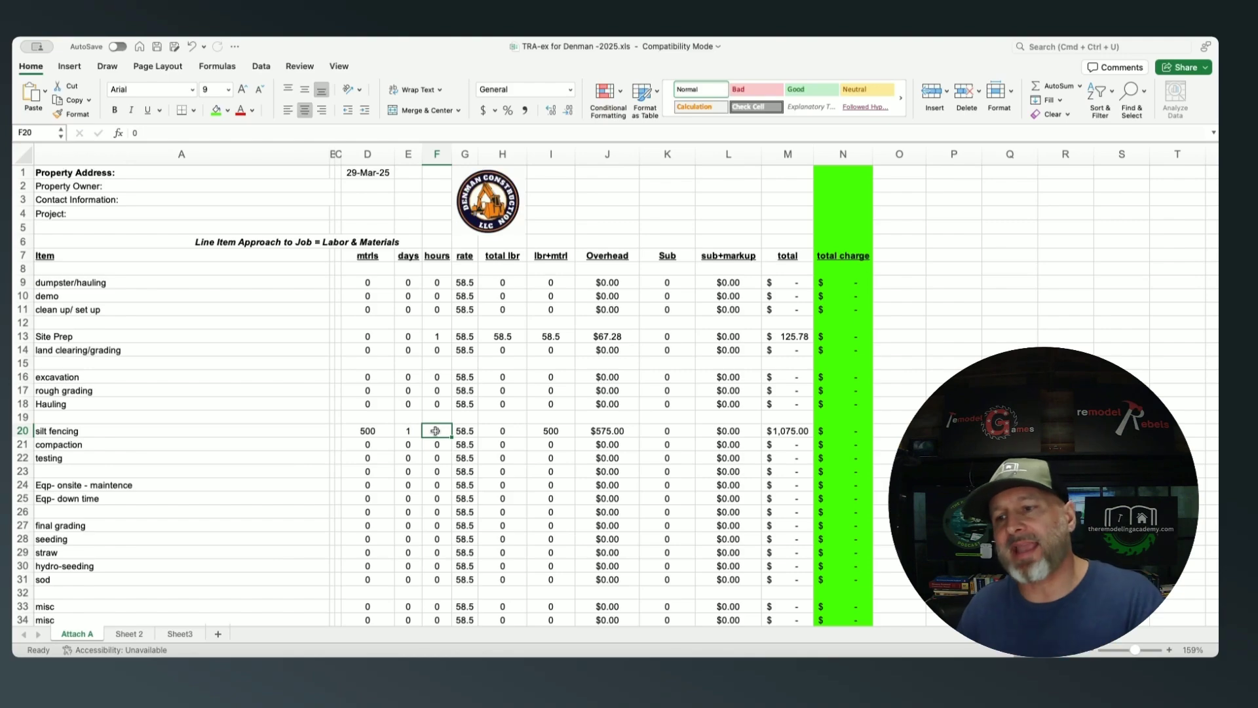
{"action": "type", "text": "8"}
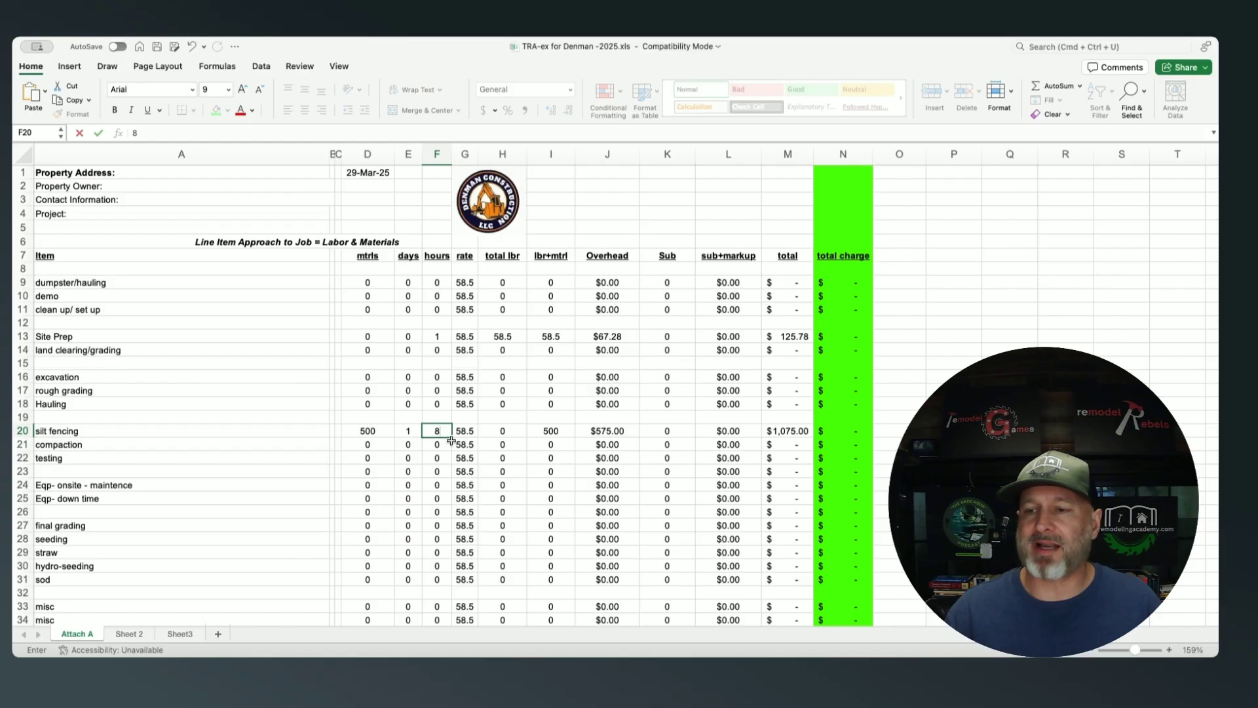
{"action": "left_click", "coordinate": [460, 448]}
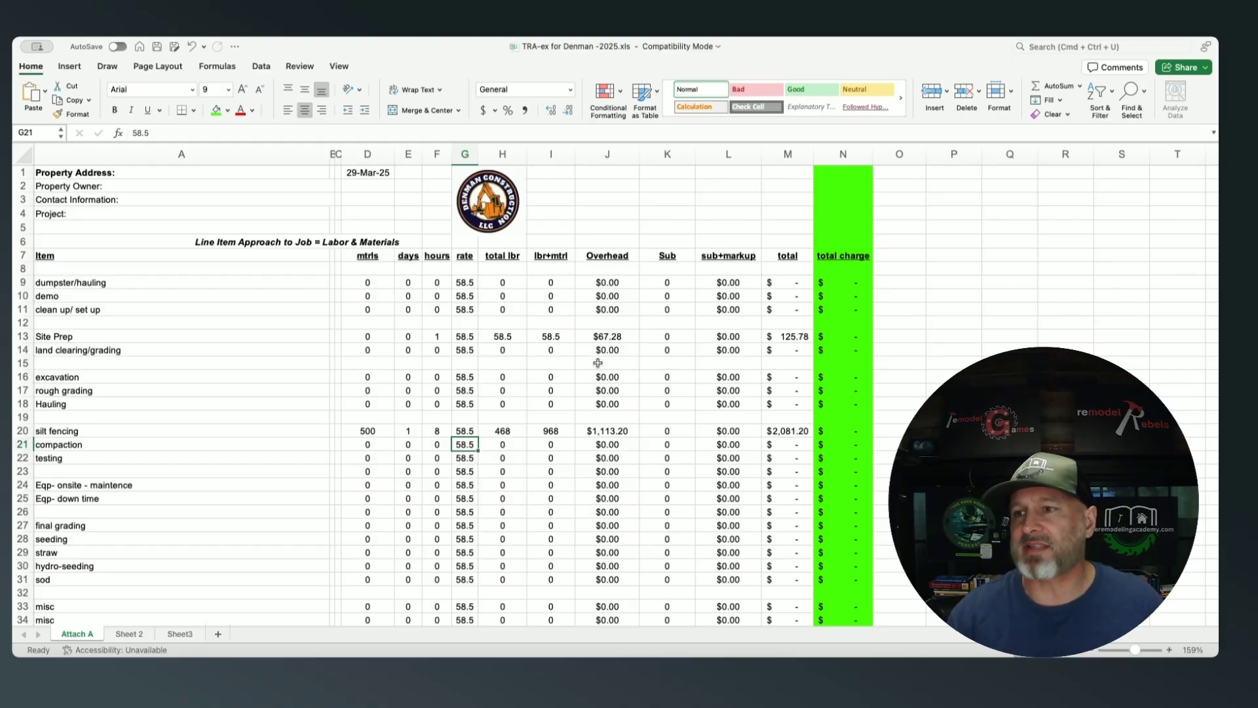
{"action": "left_click", "coordinate": [615, 432]}
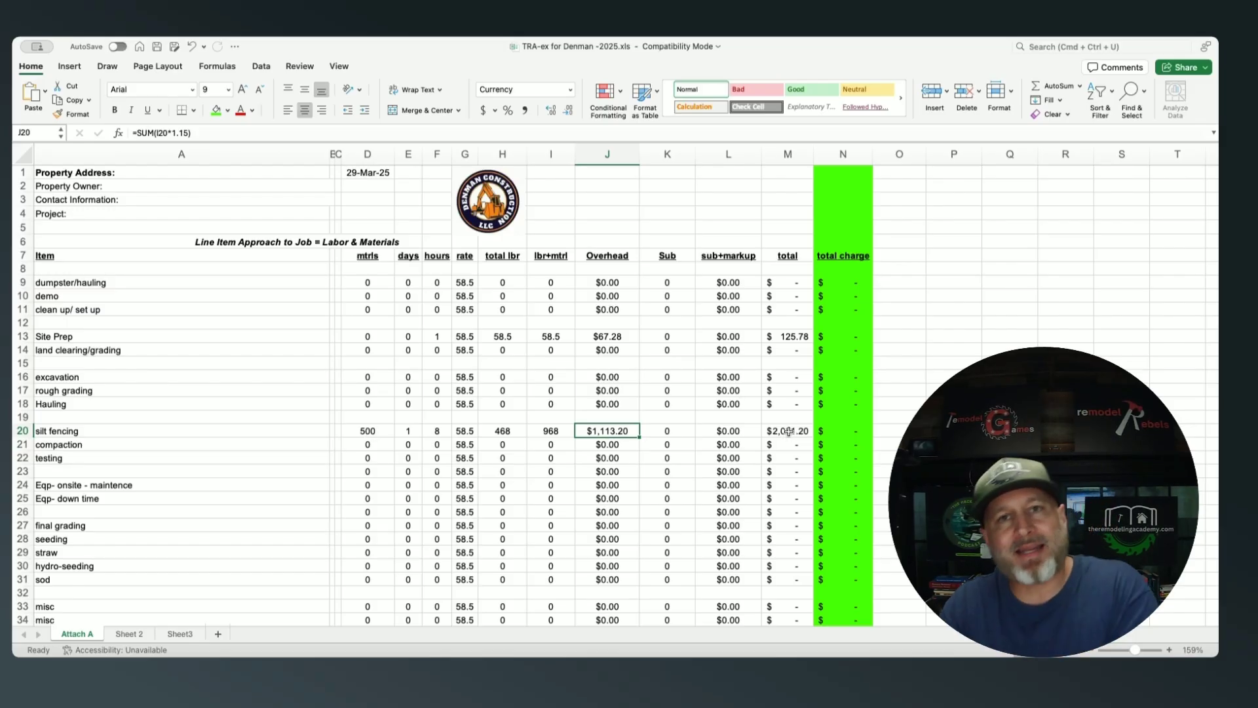
{"action": "left_click", "coordinate": [789, 430]}
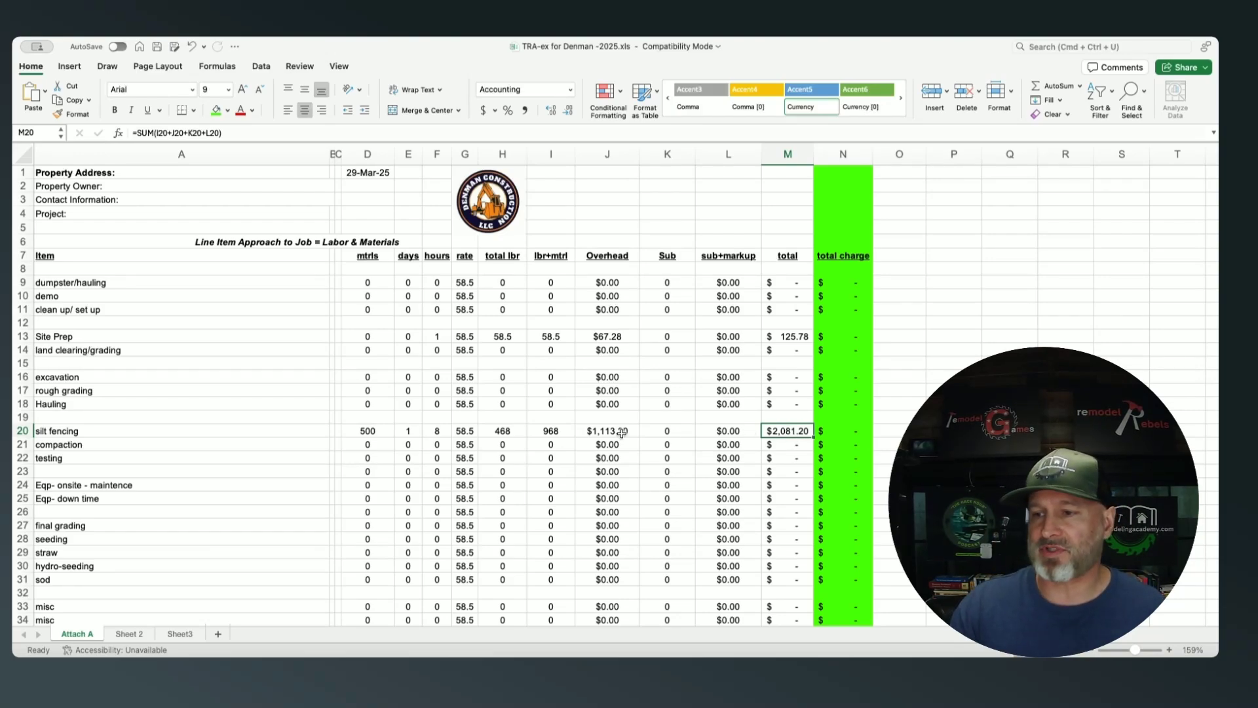
{"action": "left_click", "coordinate": [600, 431]}
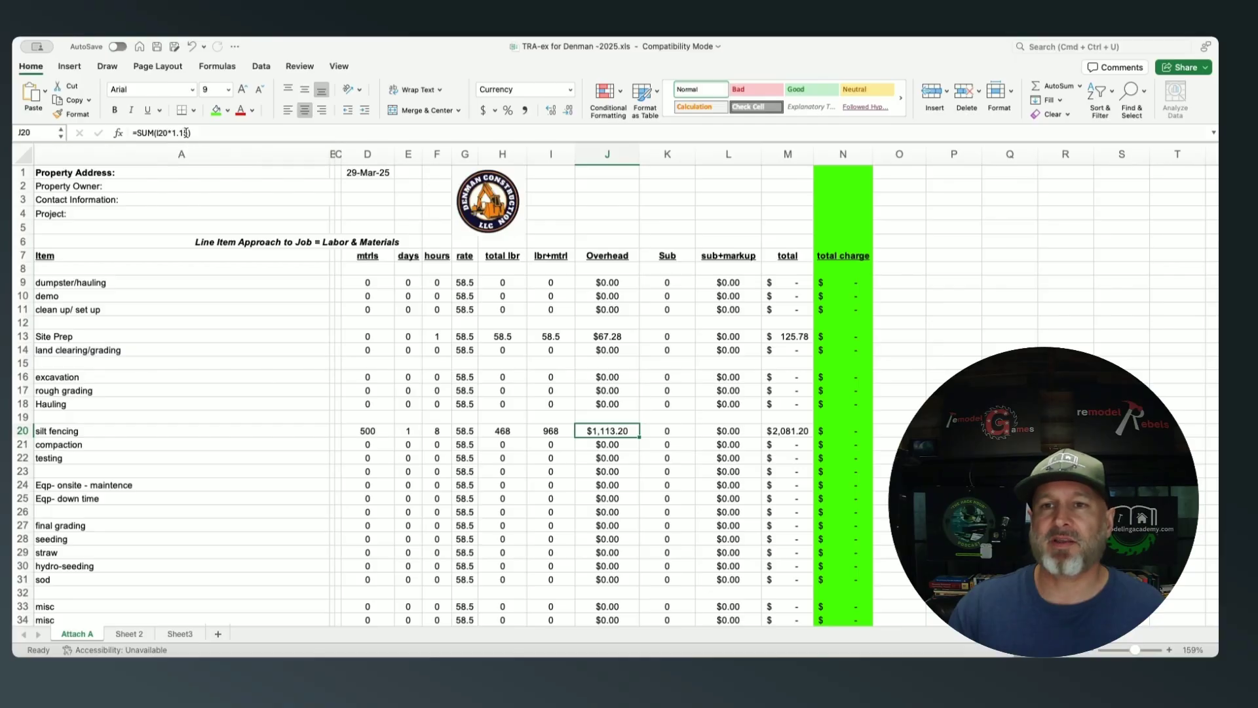
{"action": "left_click", "coordinate": [181, 133]}
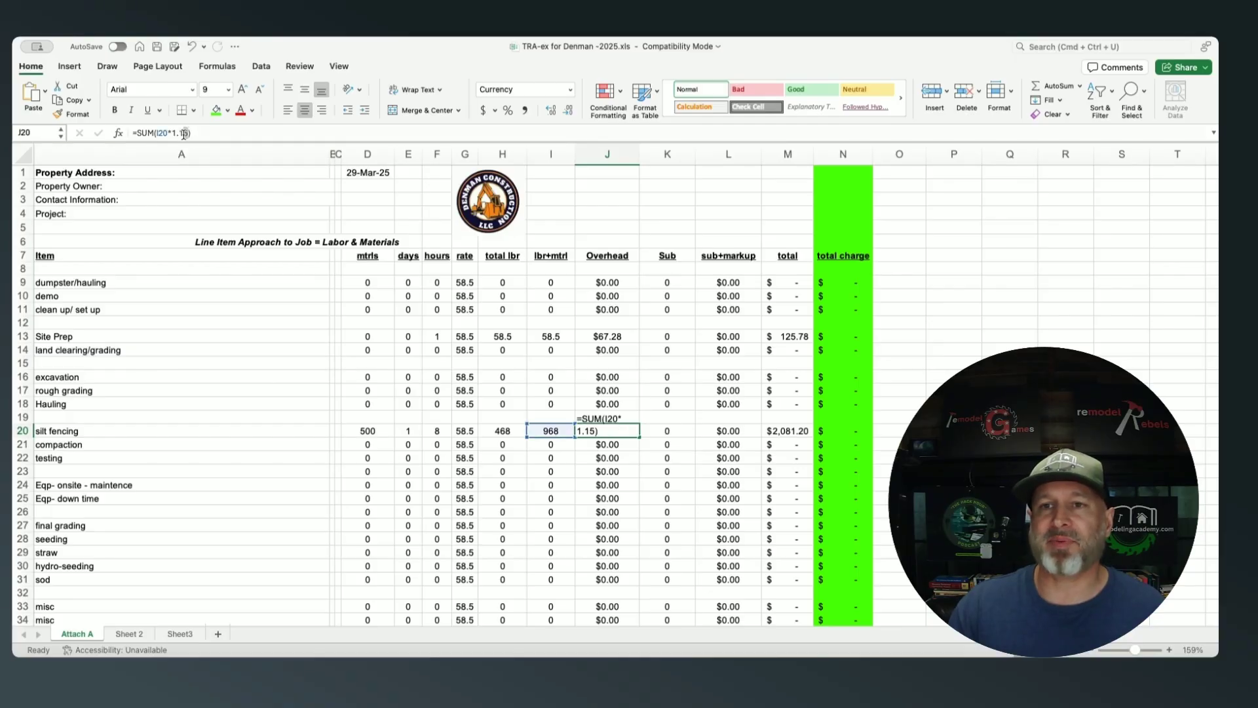
{"action": "double_click", "coordinate": [182, 133]}
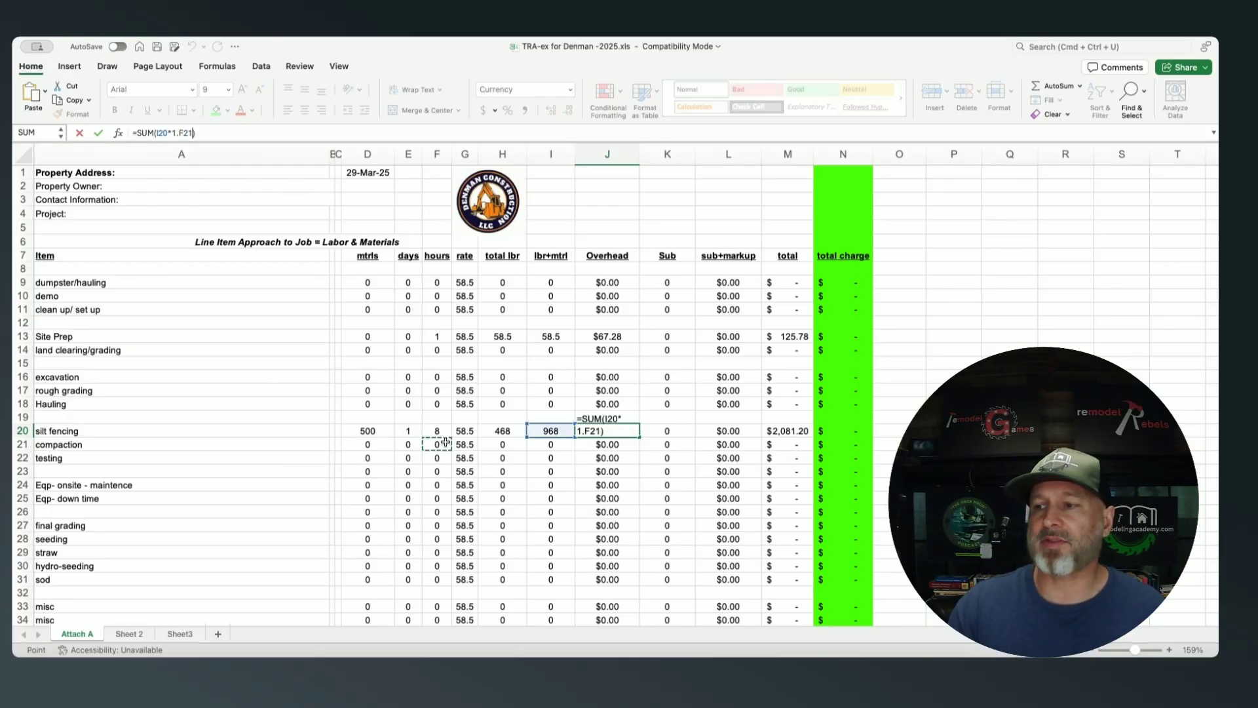
{"action": "left_click", "coordinate": [819, 461]}
{"action": "left_click", "coordinate": [842, 434]}
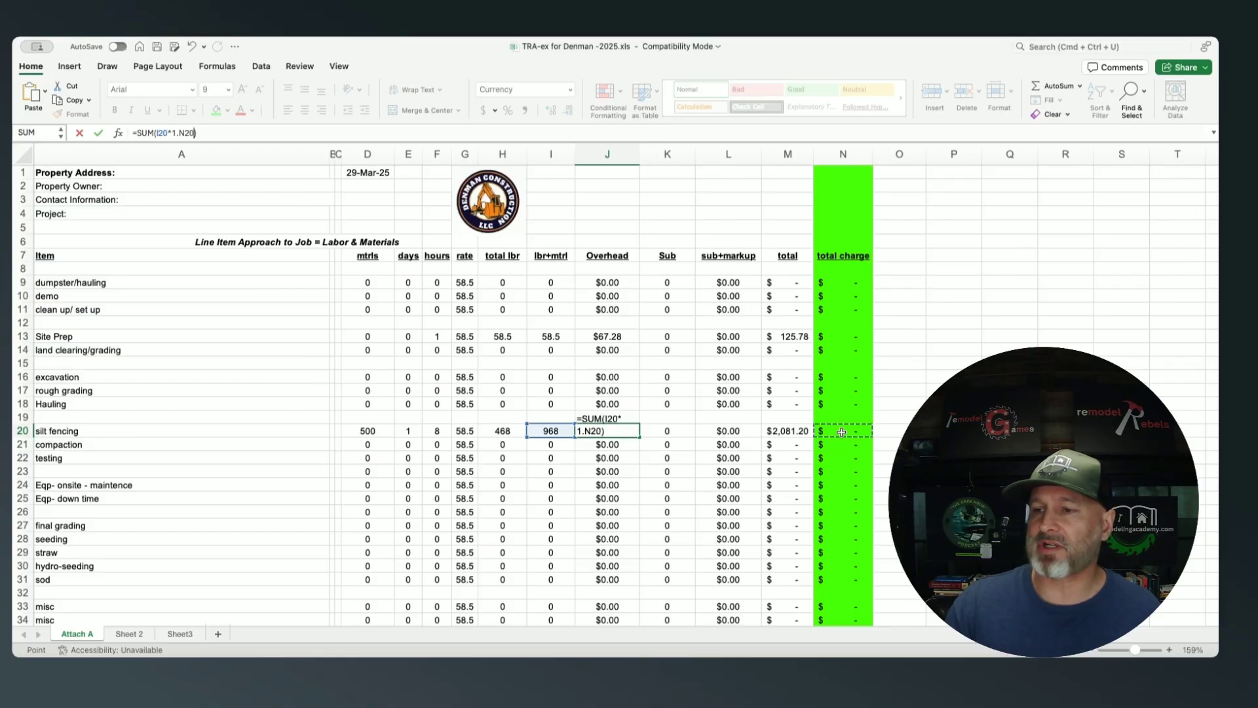
{"action": "left_click", "coordinate": [947, 432]}
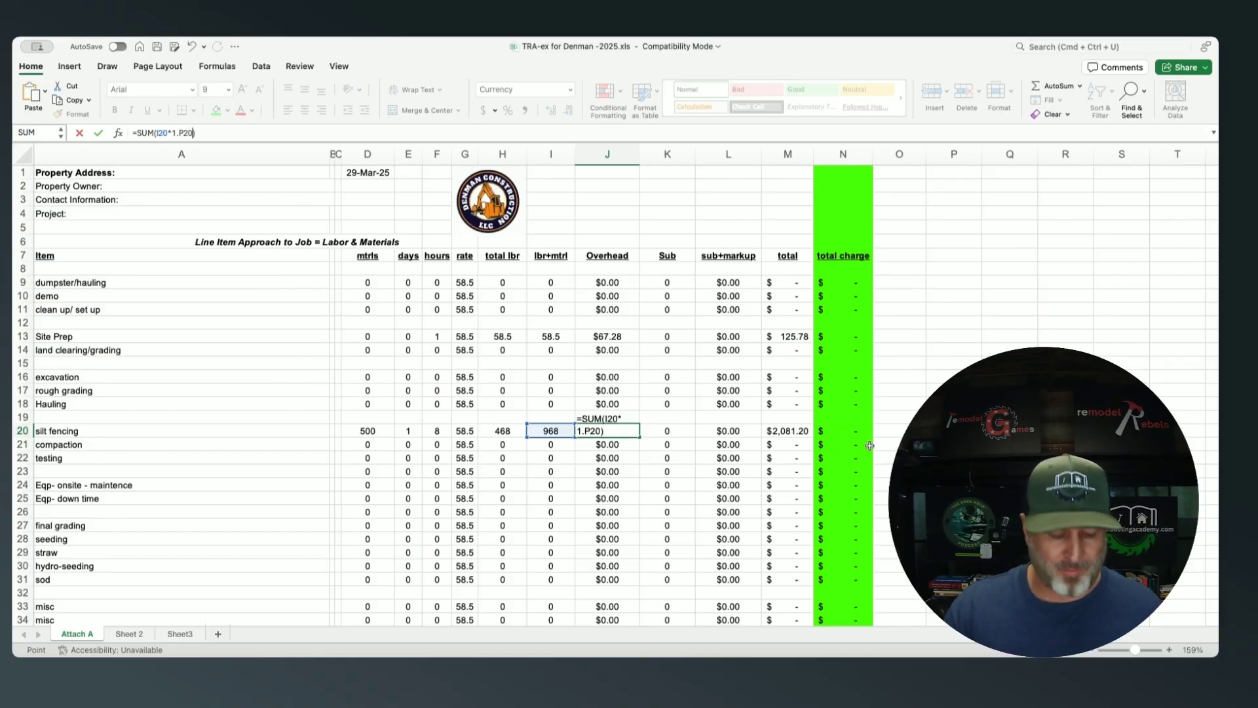
{"action": "key", "text": "Escape"}
Enter 2500 as the total charge for silt fencing and review the subtotal and totals rows.
{"action": "left_click", "coordinate": [842, 433]}
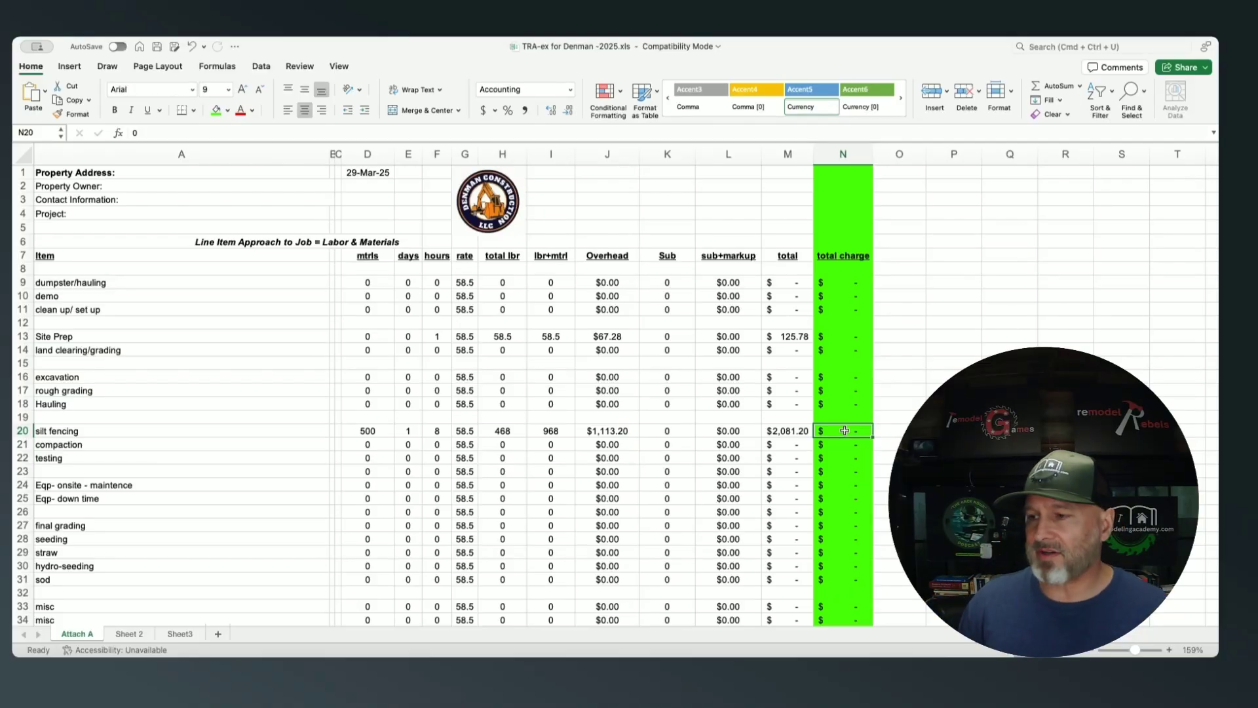
{"action": "type", "text": "2500"}
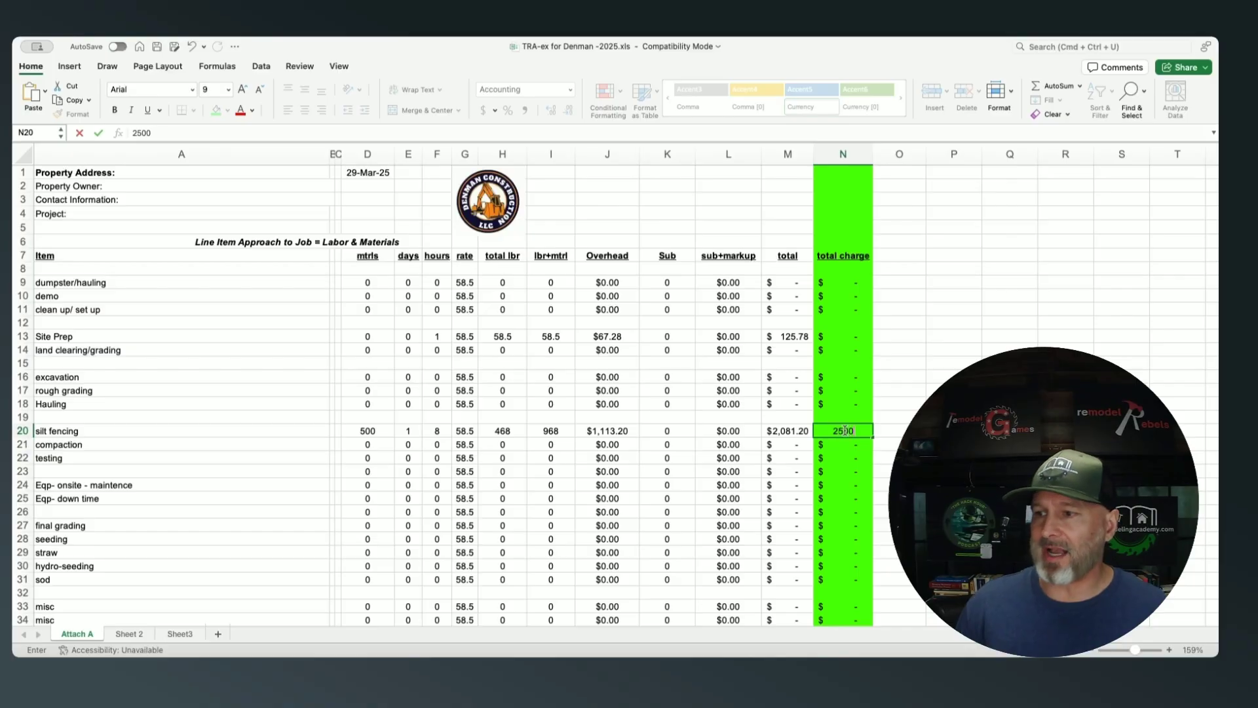
{"action": "key", "text": "Tab"}
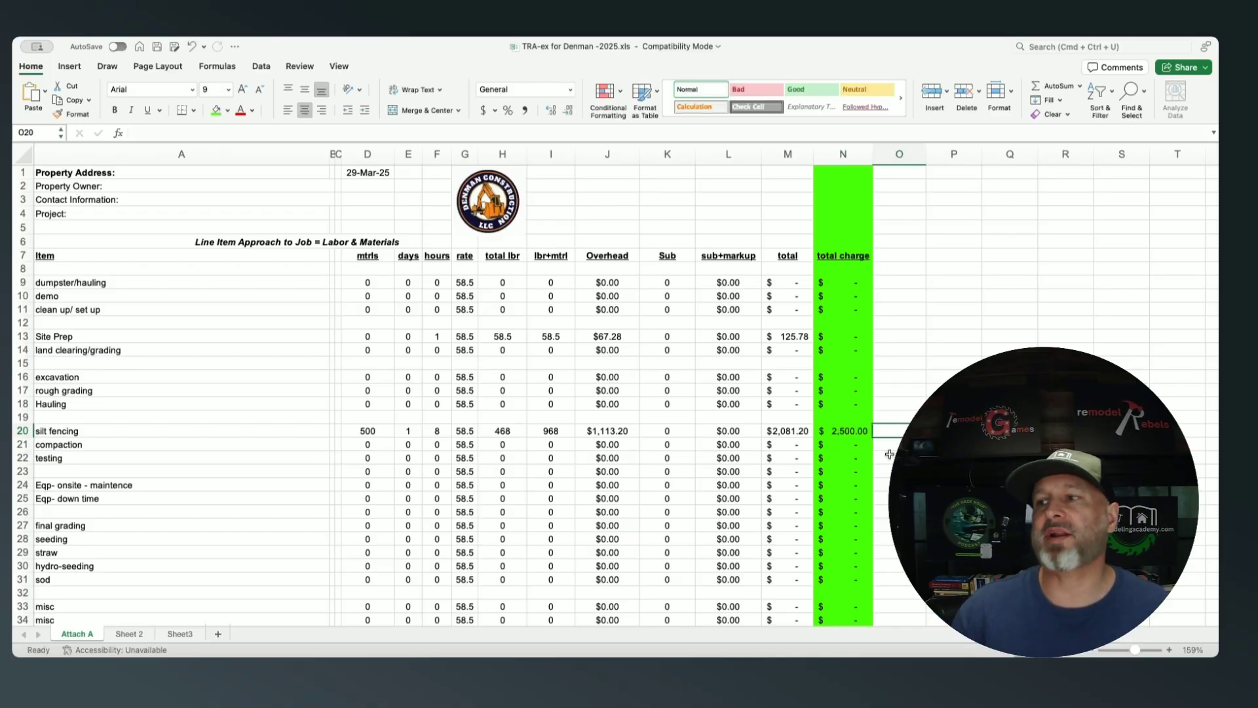
{"action": "scroll", "coordinate": [889, 454], "scroll_direction": "down", "scroll_amount": 12}
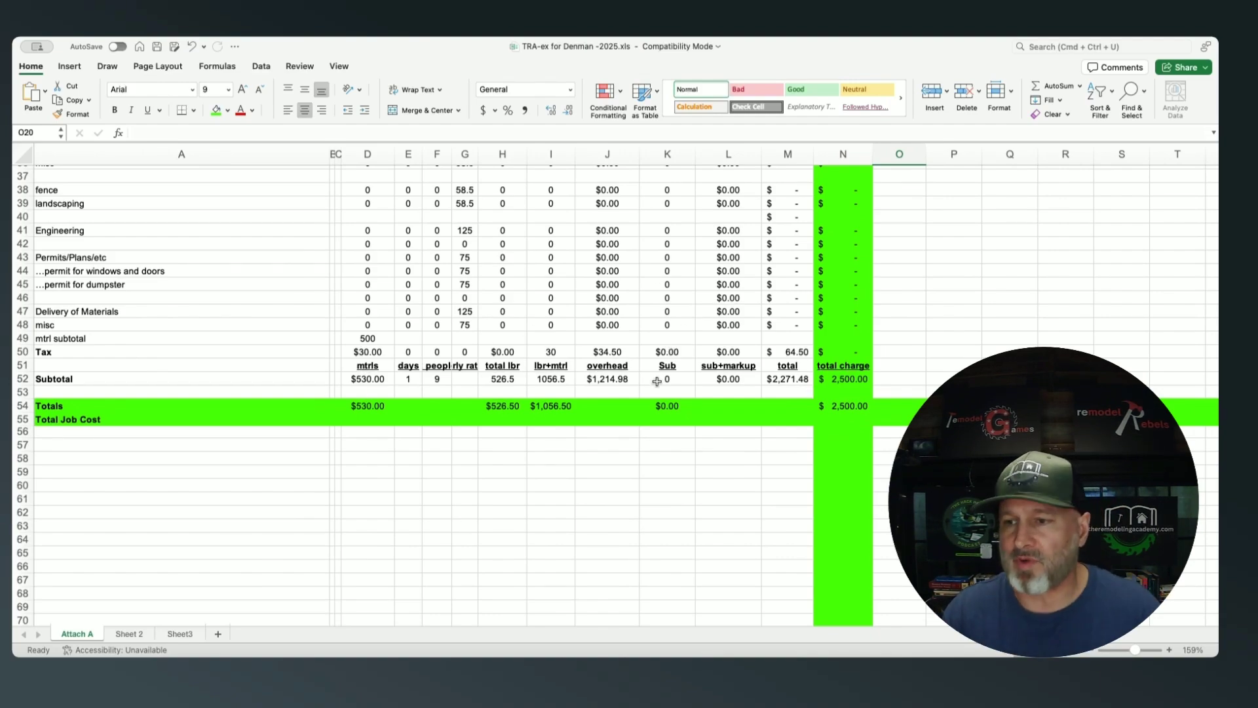
{"action": "scroll", "coordinate": [786, 364], "scroll_direction": "up", "scroll_amount": 8}
{"action": "scroll", "coordinate": [788, 369], "scroll_direction": "up", "scroll_amount": 3}
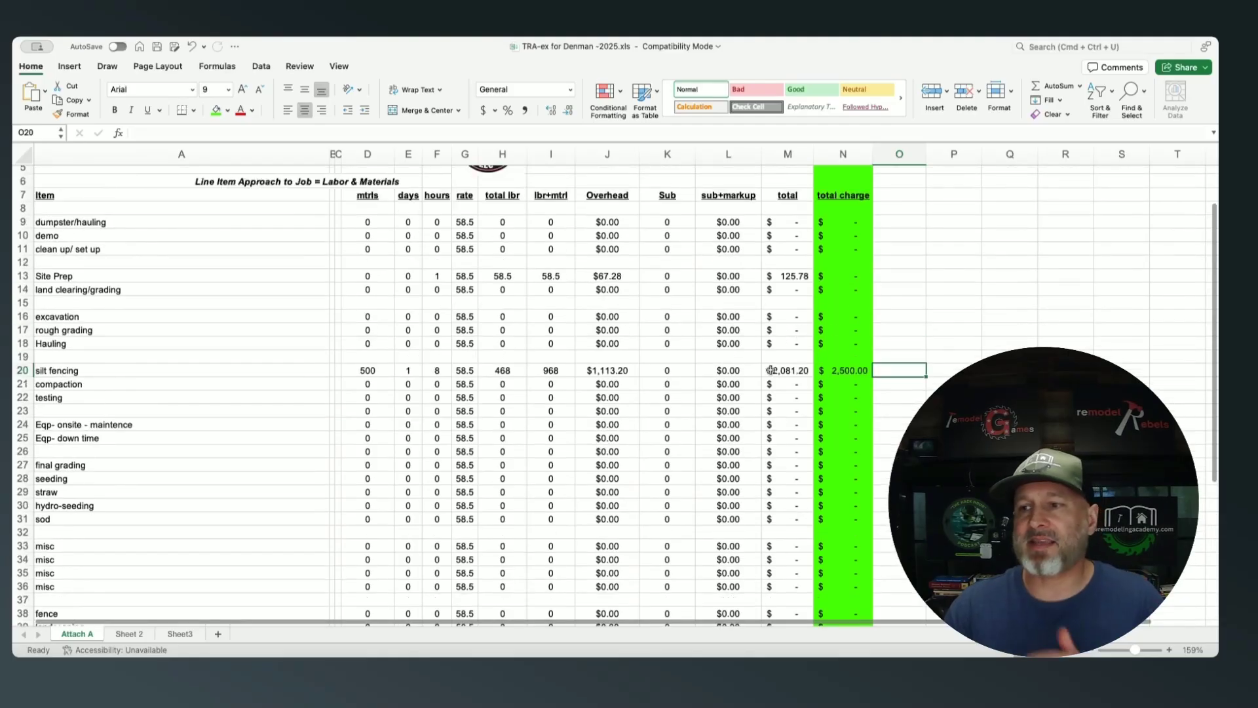
Reset the silt fencing materials, days and hours to 0.
{"action": "left_click", "coordinate": [374, 372]}
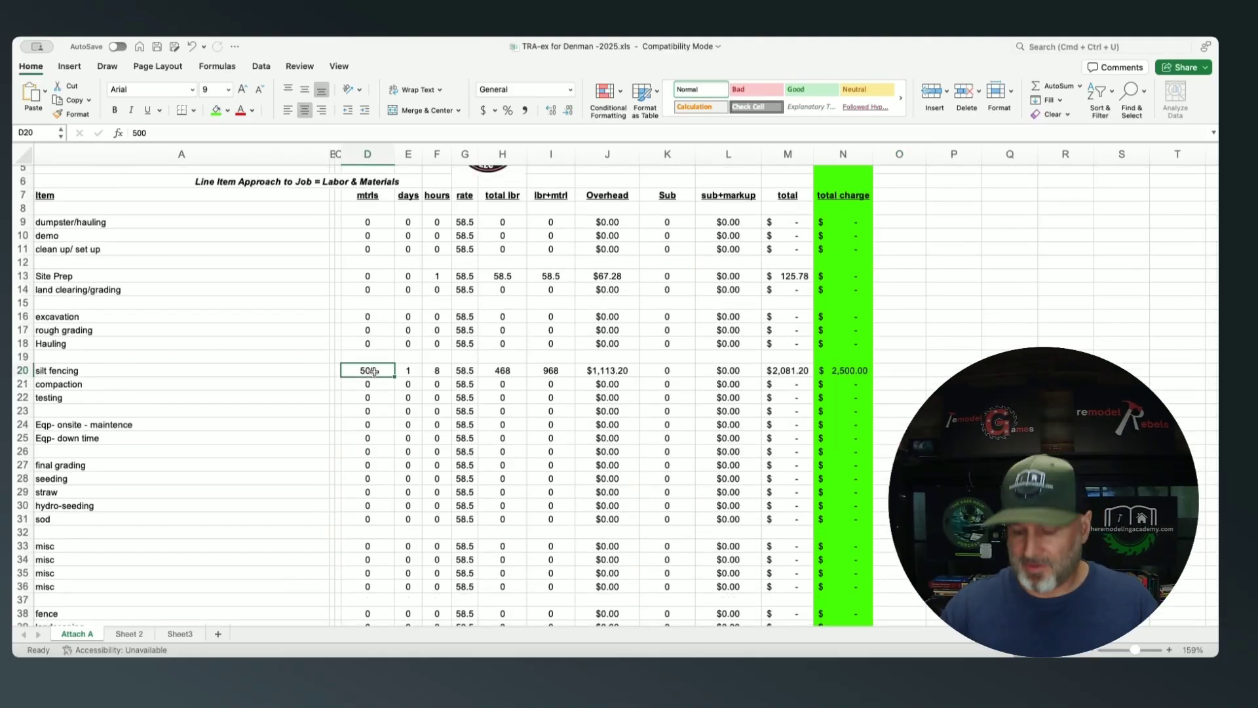
{"action": "type", "text": "0"}
{"action": "key", "text": "Tab"}
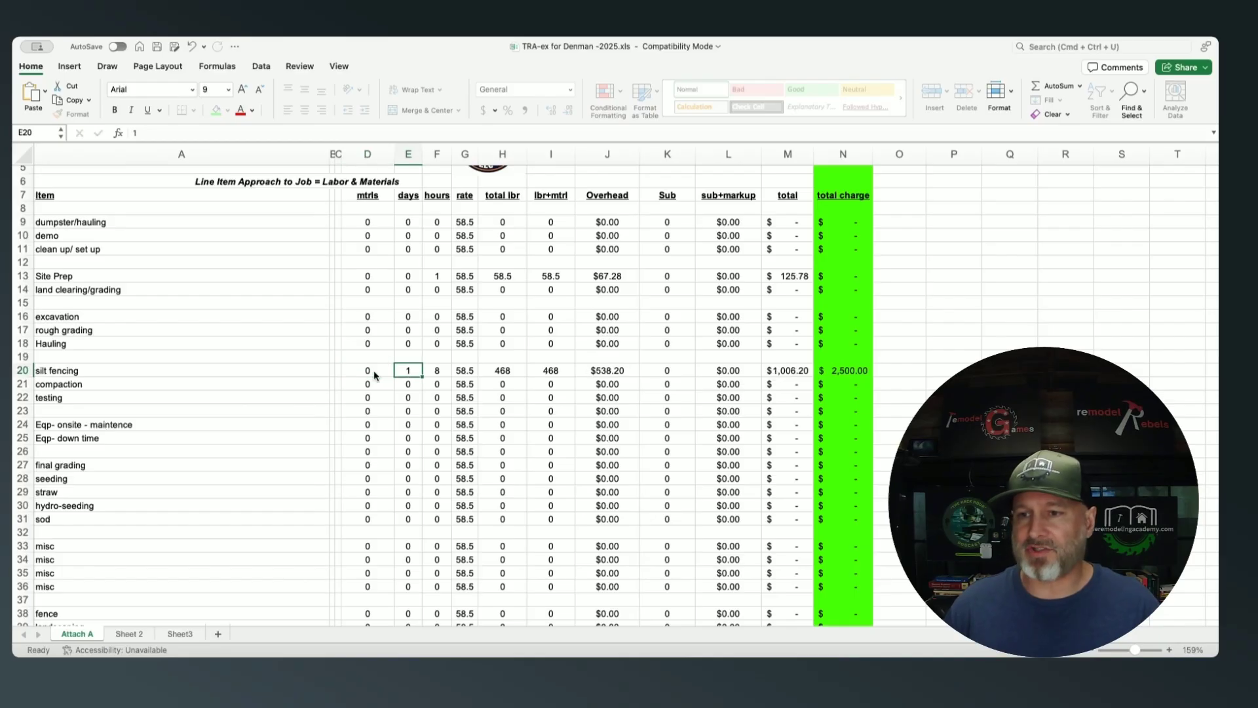
{"action": "type", "text": "0"}
{"action": "key", "text": "Tab"}
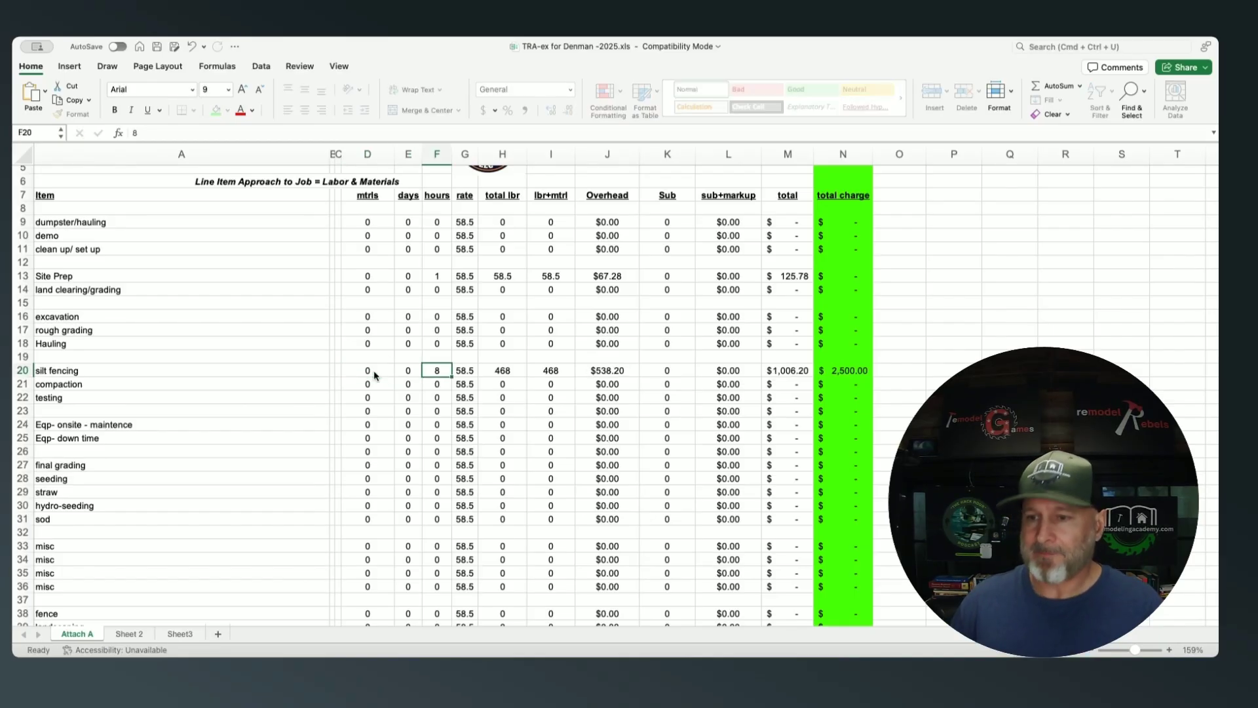
{"action": "type", "text": "0"}
{"action": "key", "text": "Tab"}
Enter 1500 as the subcontractor cost for silt fencing.
{"action": "key", "text": "Tab"}
{"action": "key", "text": "Tab"}
{"action": "key", "text": "Tab"}
{"action": "key", "text": "Tab"}
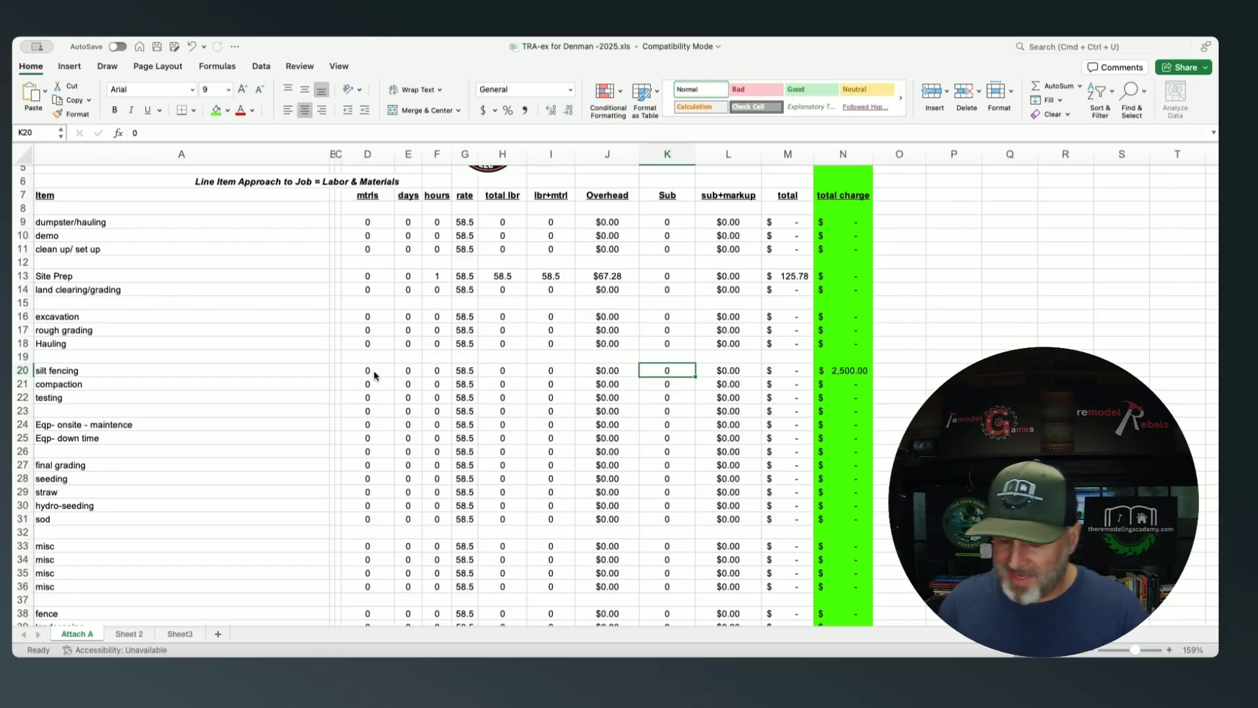
{"action": "type", "text": "1500"}
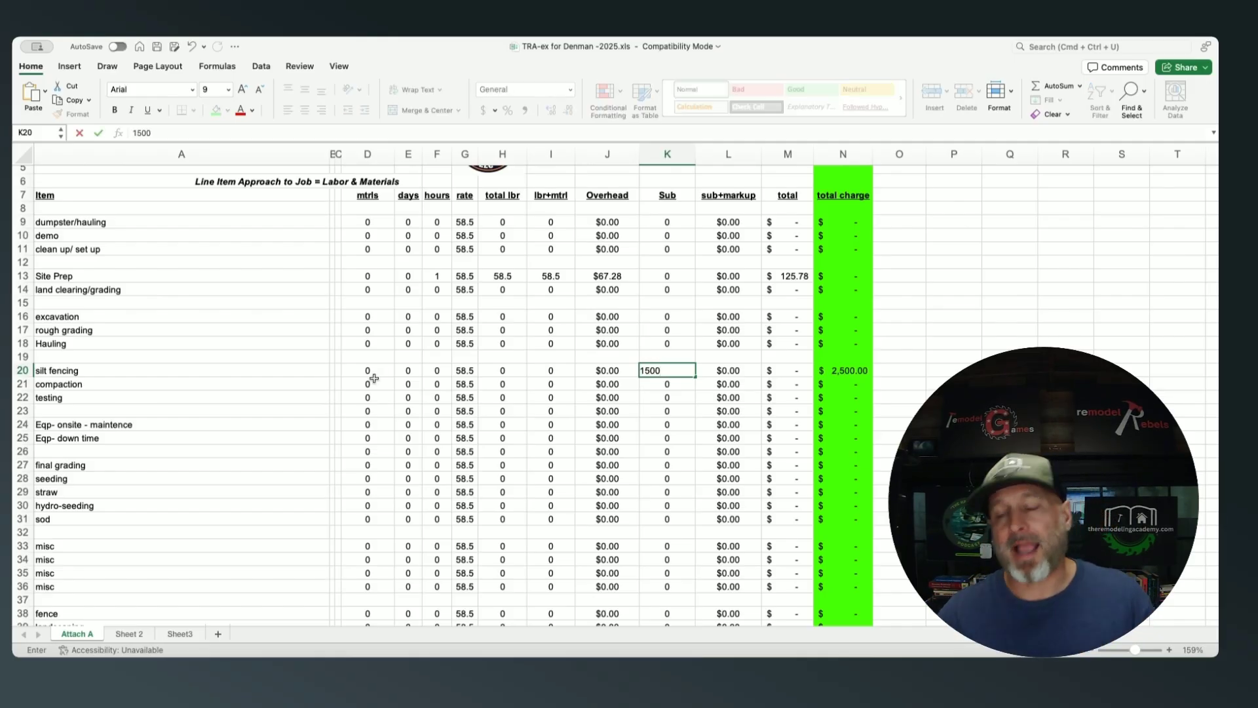
{"action": "left_click", "coordinate": [650, 465]}
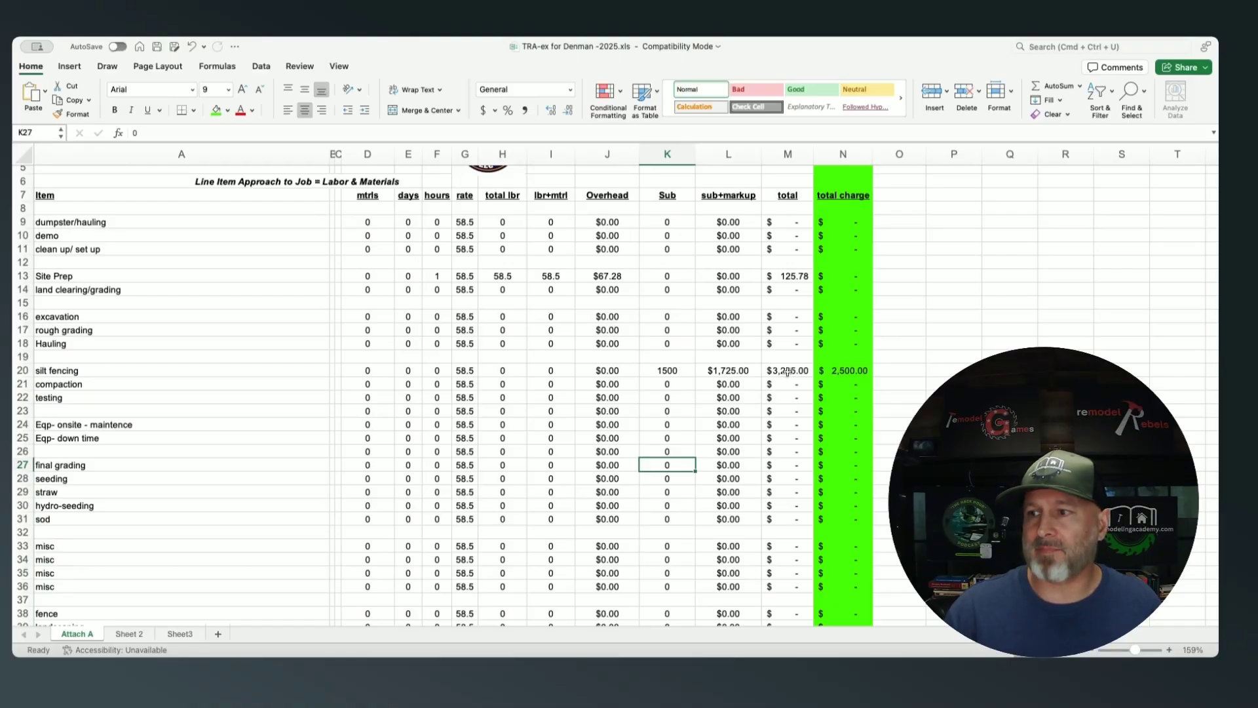
Change the total charge for silt fencing to 3000.
{"action": "left_click", "coordinate": [858, 371]}
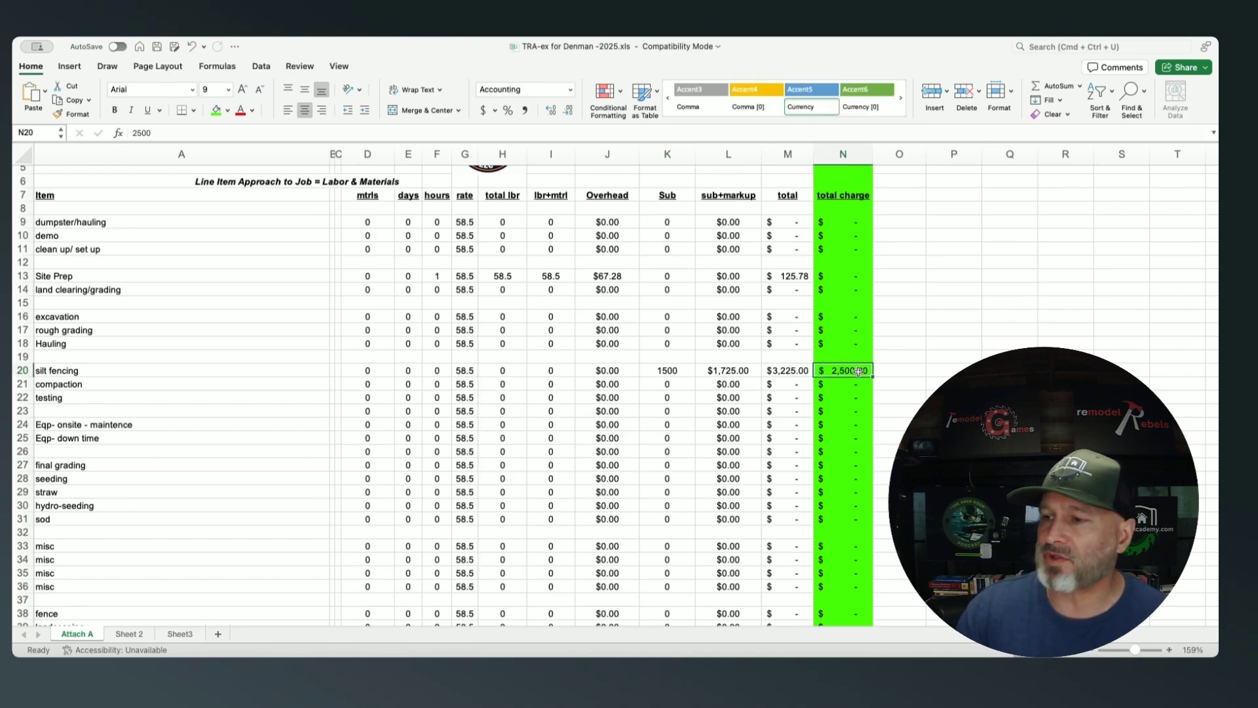
{"action": "type", "text": "3000"}
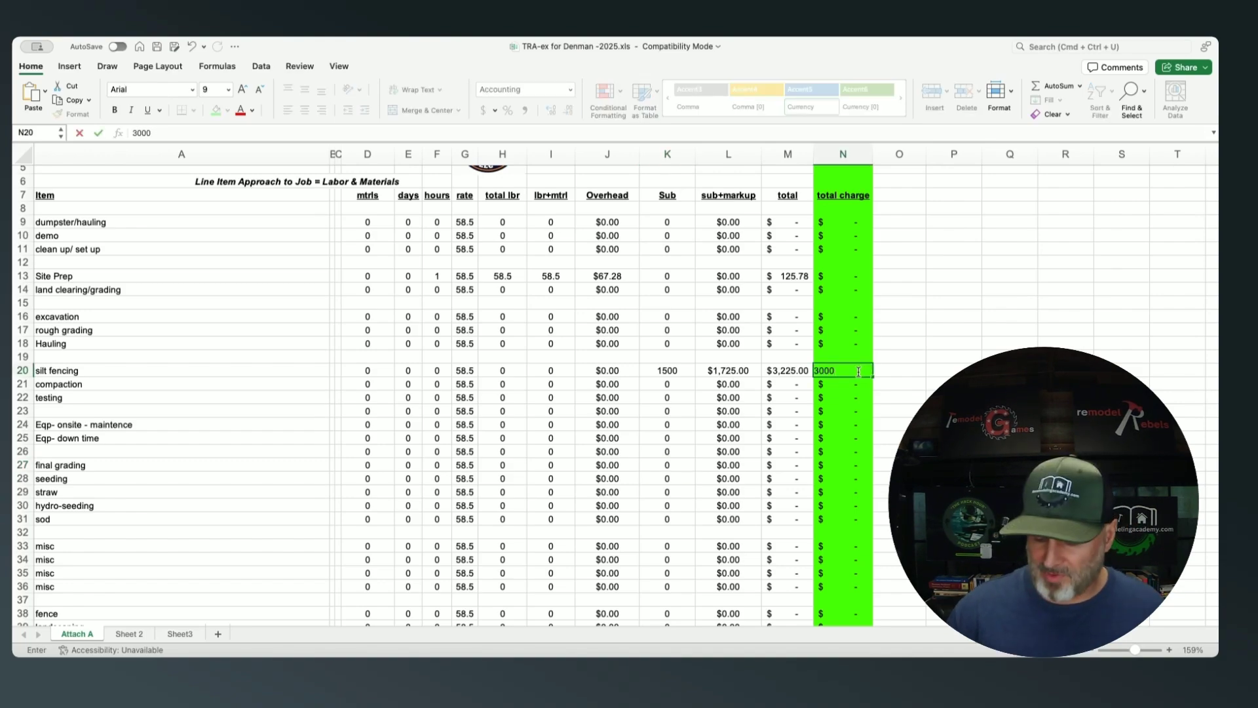
{"action": "key", "text": "Return"}
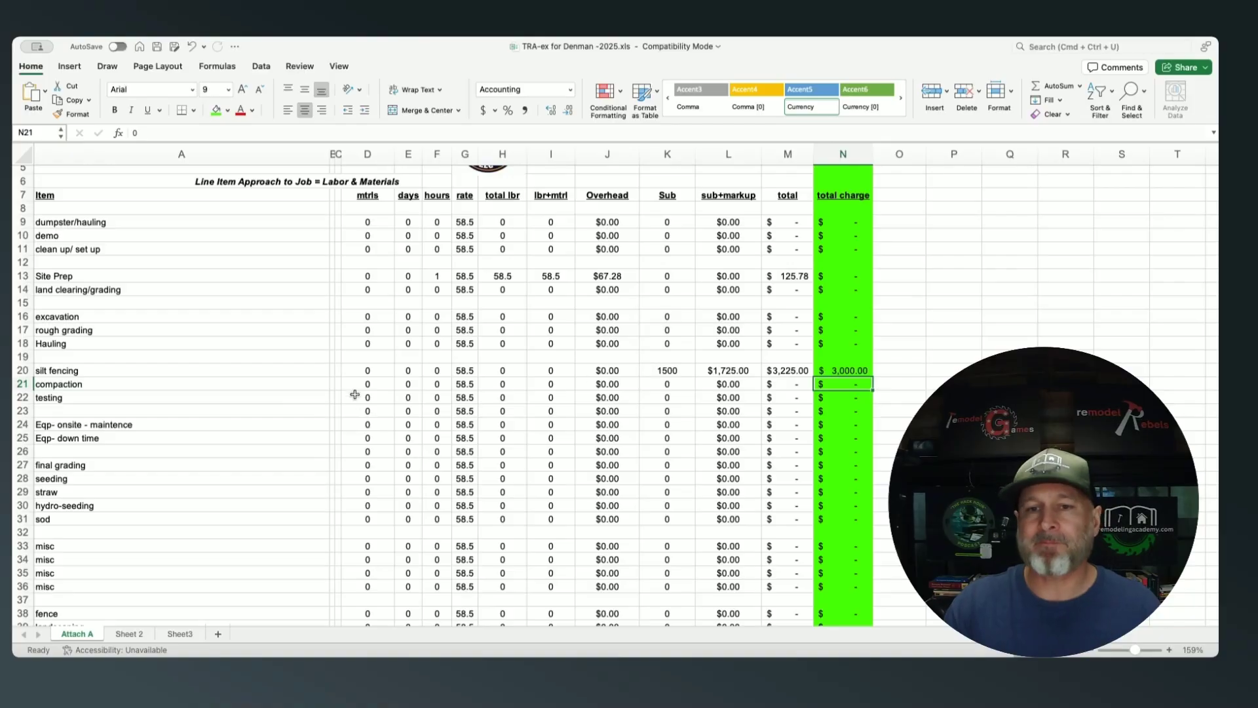
Enter 55 as the materials cost for the dumpster permit under Permits/Plans/etc.
{"action": "scroll", "coordinate": [357, 396], "scroll_direction": "down", "scroll_amount": 5}
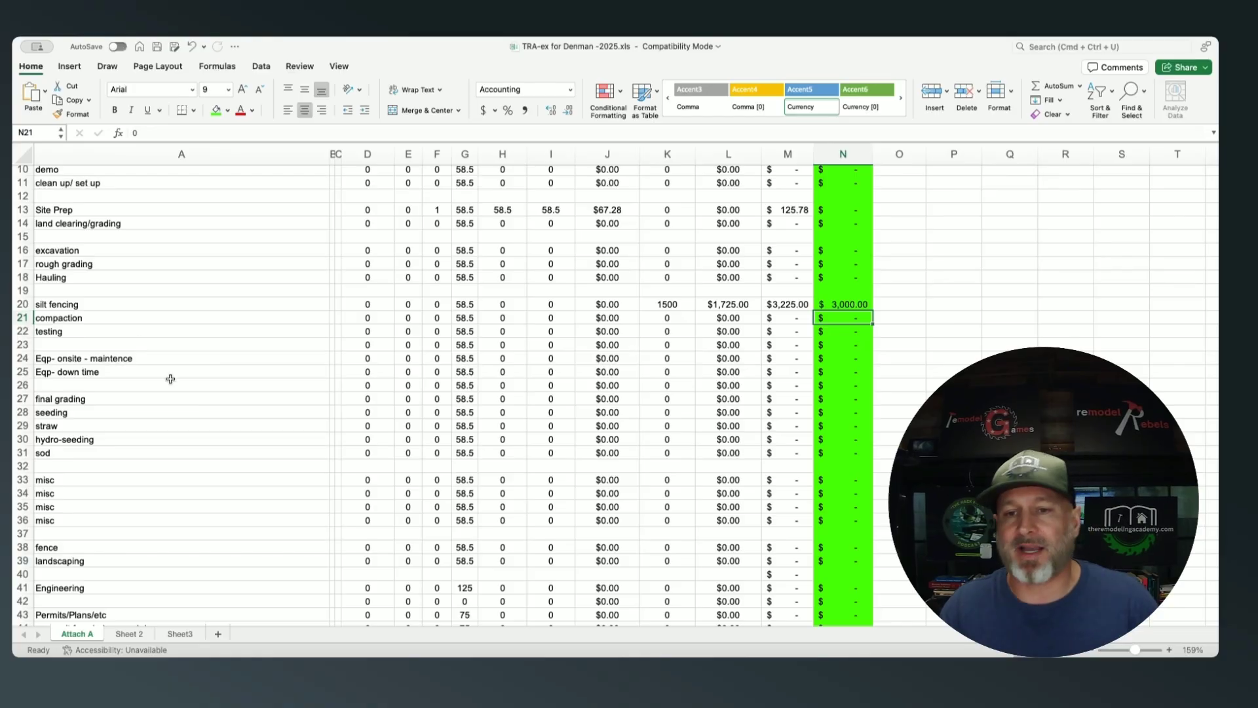
{"action": "scroll", "coordinate": [171, 387], "scroll_direction": "down", "scroll_amount": 1}
{"action": "scroll", "coordinate": [98, 412], "scroll_direction": "down", "scroll_amount": 8}
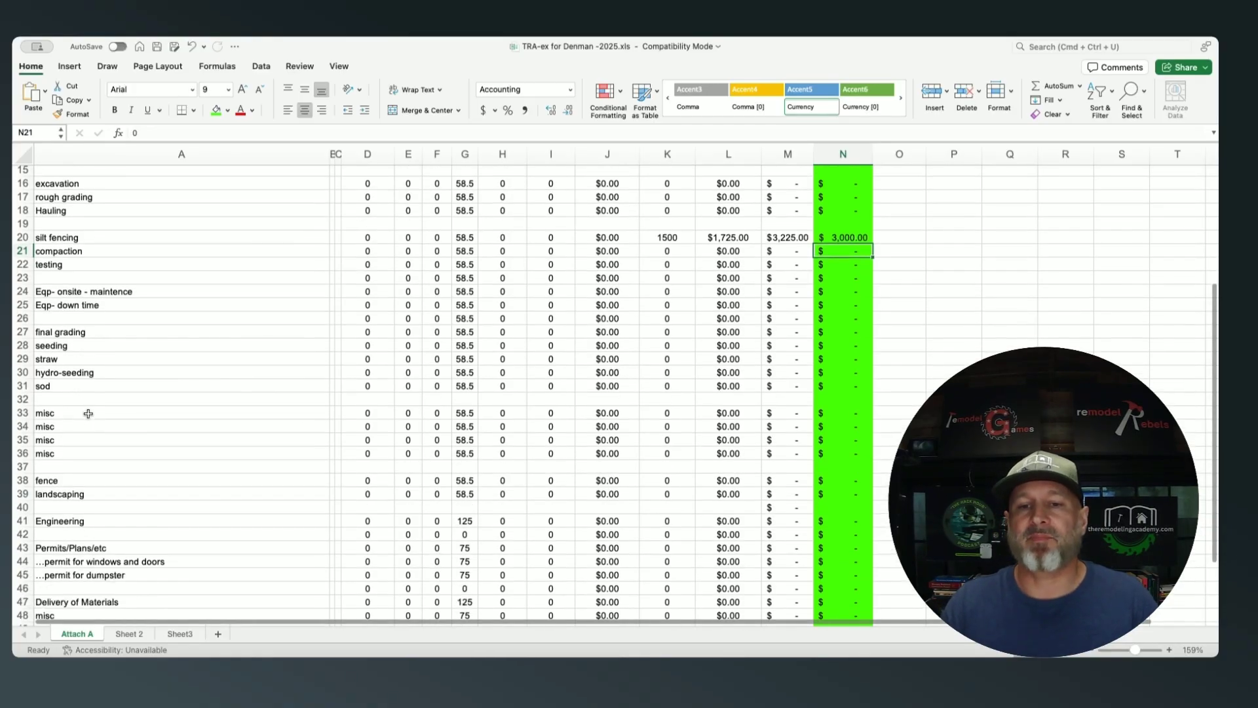
{"action": "scroll", "coordinate": [94, 401], "scroll_direction": "down", "scroll_amount": 4}
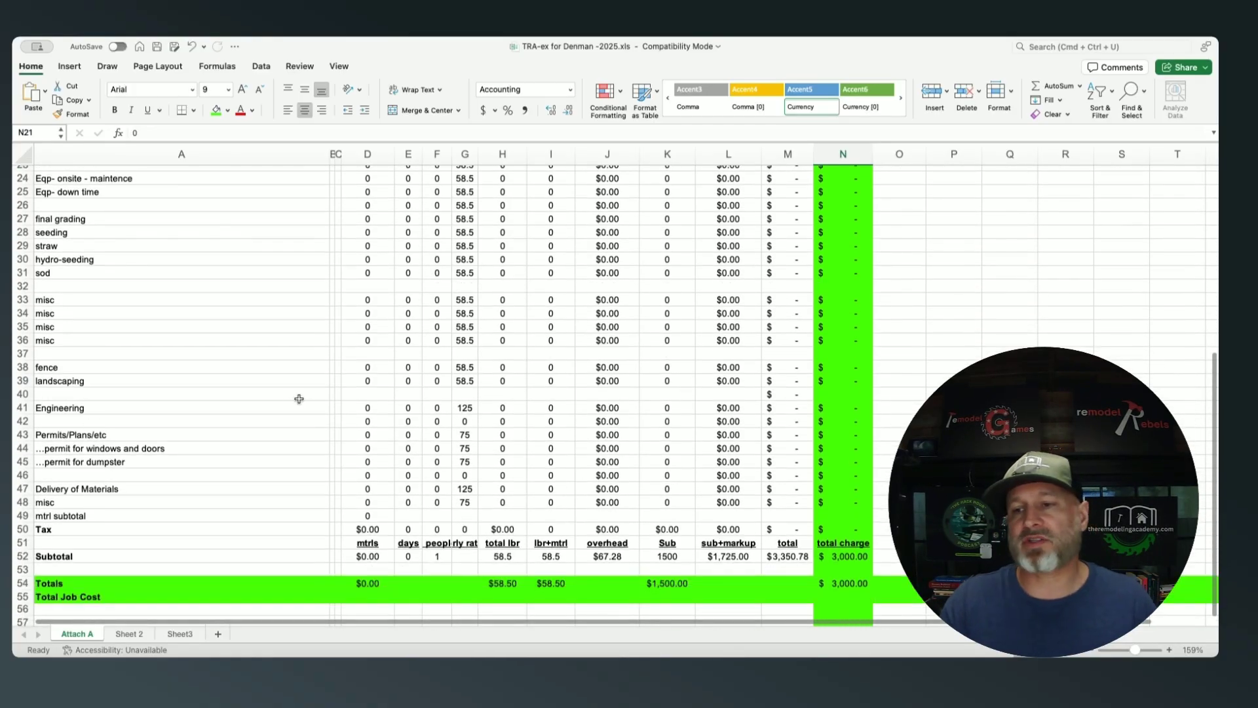
{"action": "left_click", "coordinate": [157, 408]}
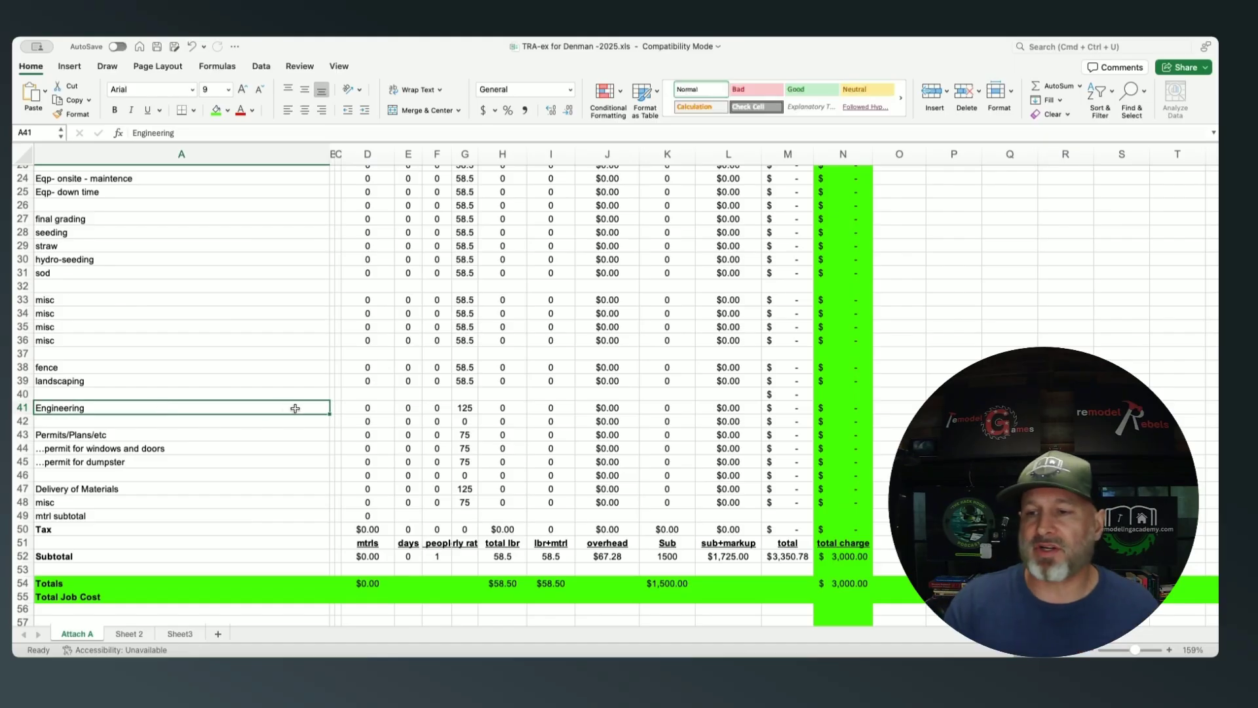
{"action": "left_click", "coordinate": [214, 451]}
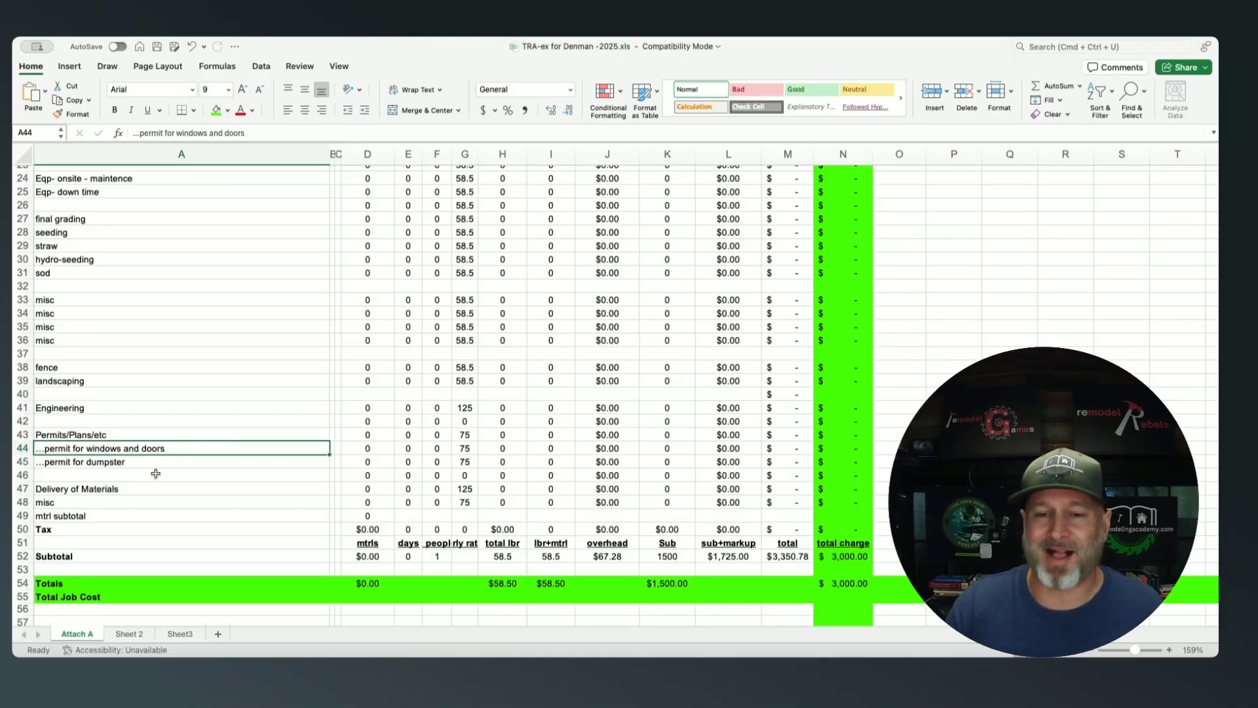
{"action": "left_click", "coordinate": [358, 447]}
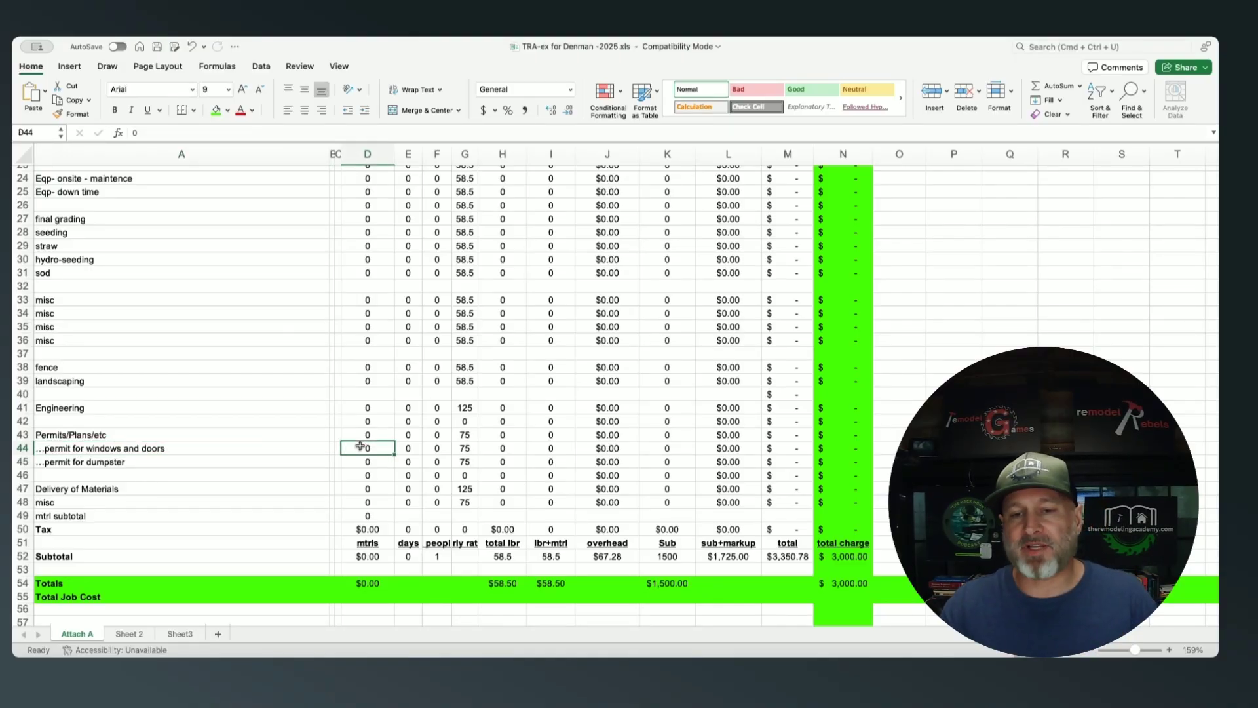
{"action": "left_click", "coordinate": [358, 461]}
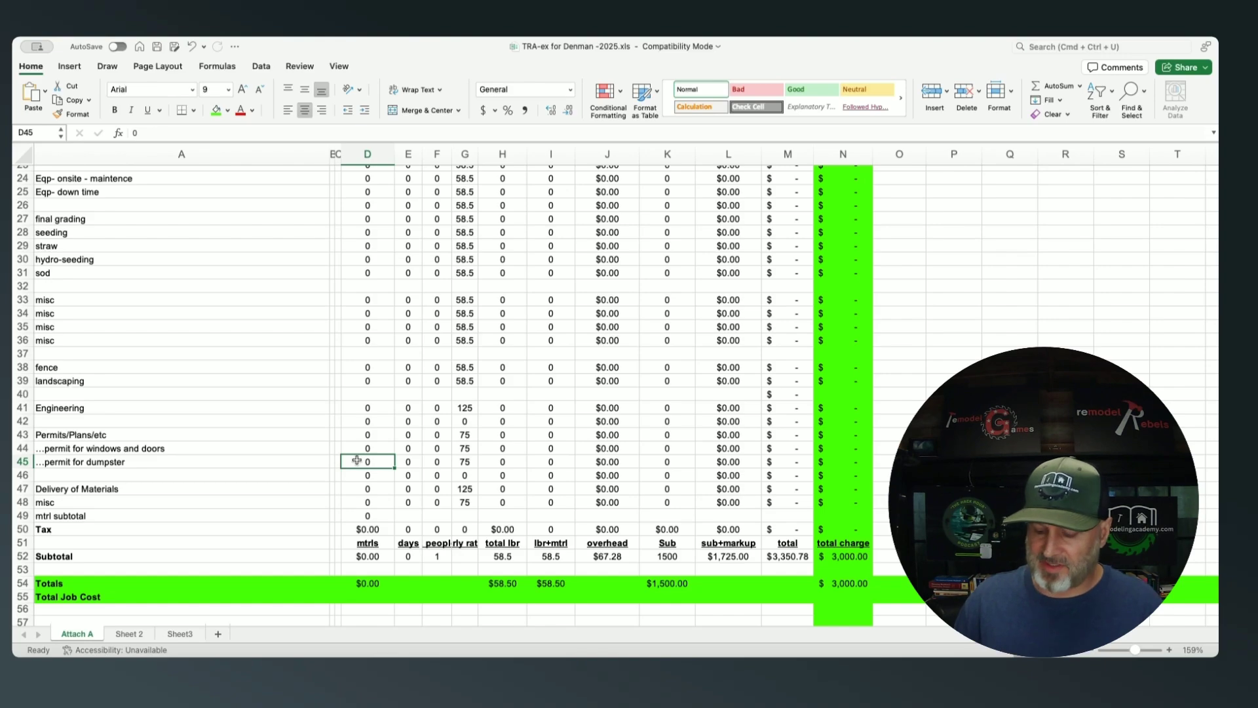
{"action": "type", "text": "55"}
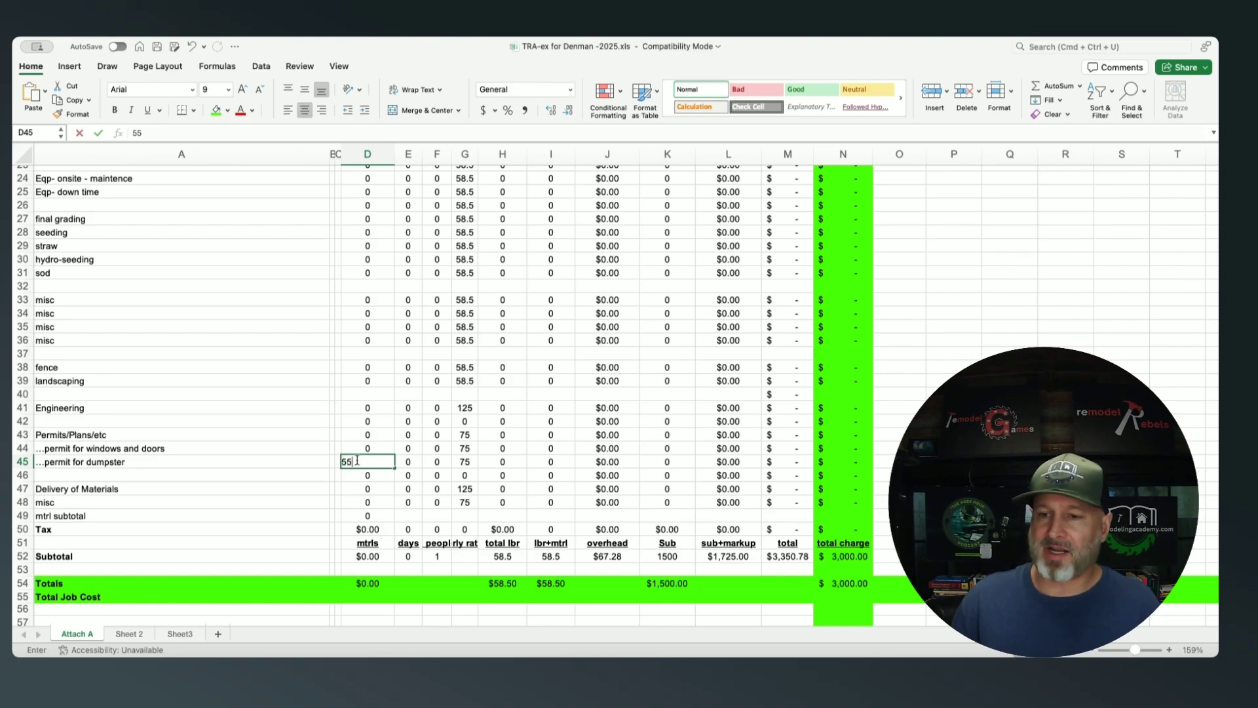
{"action": "key", "text": "Tab"}
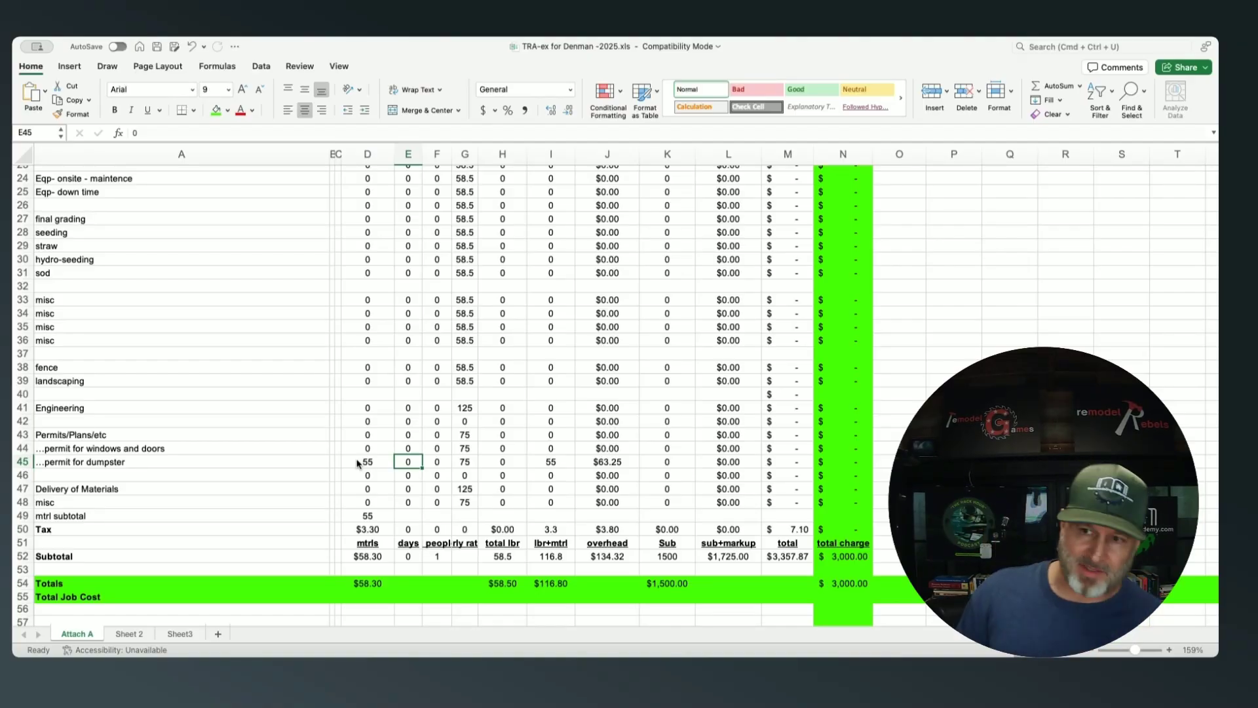
Enter 0.2 days and 2 hours of labor for the dumpster permit.
{"action": "type", "text": ".2"}
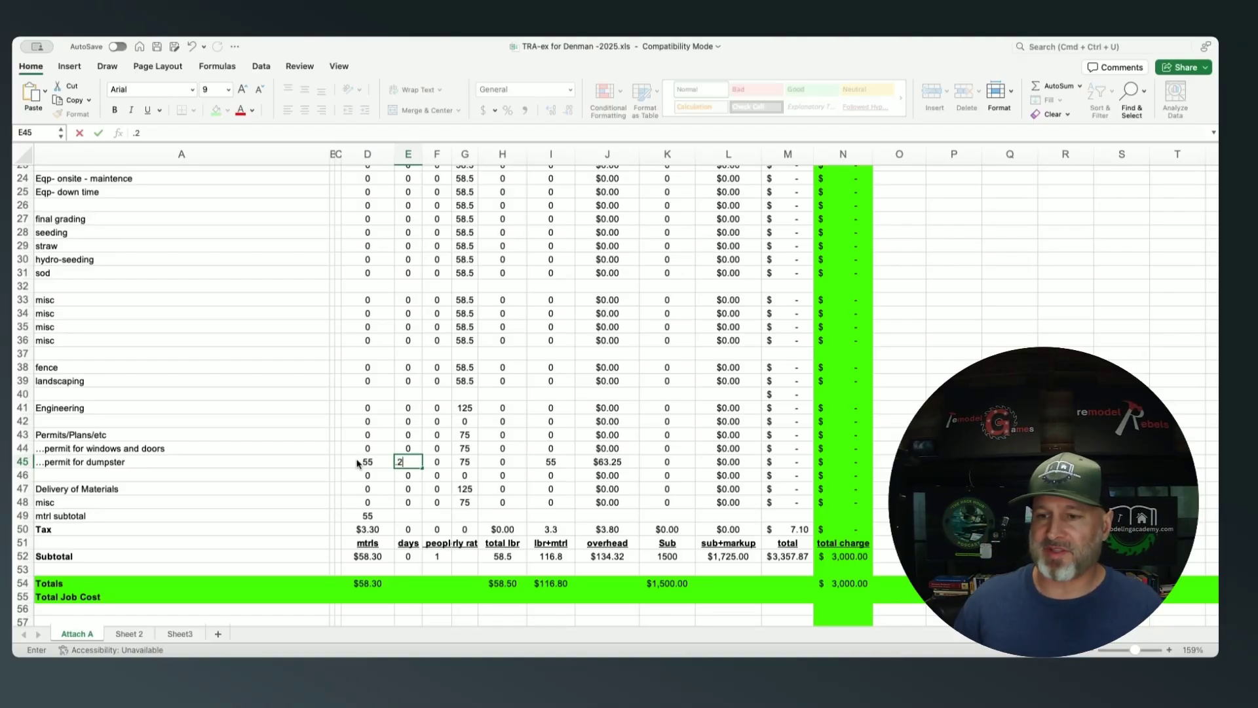
{"action": "key", "text": "Tab"}
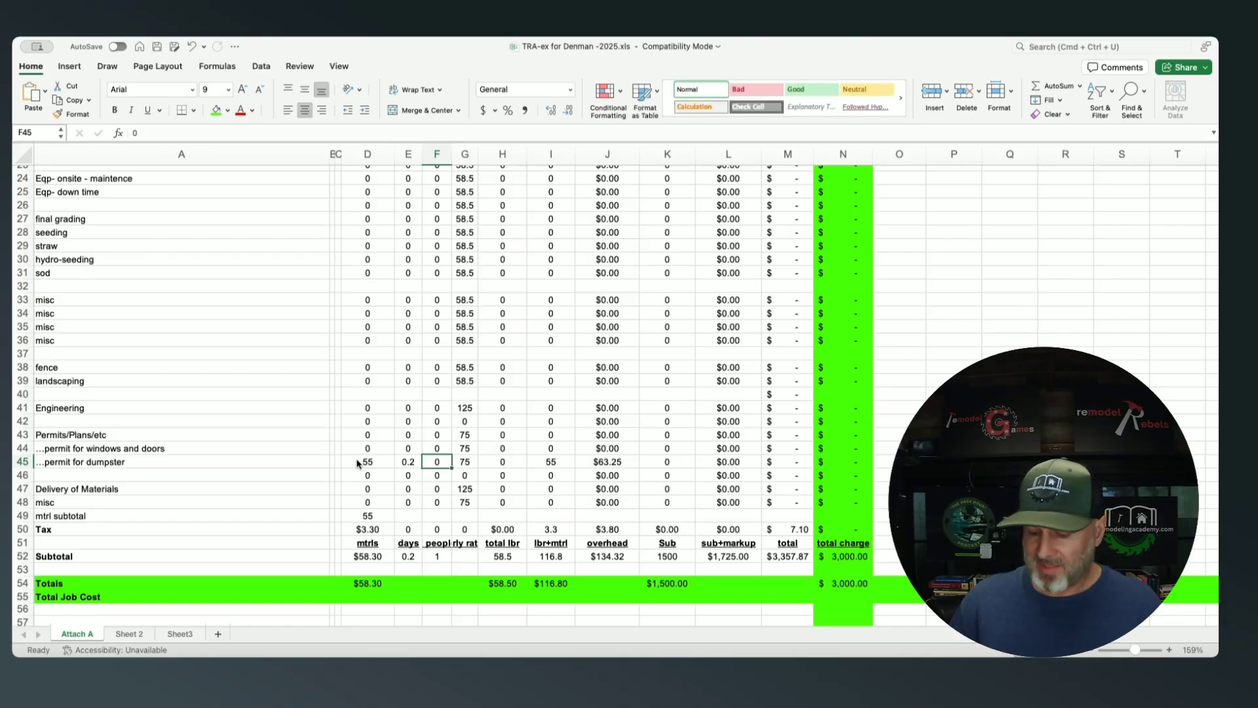
{"action": "type", "text": "2"}
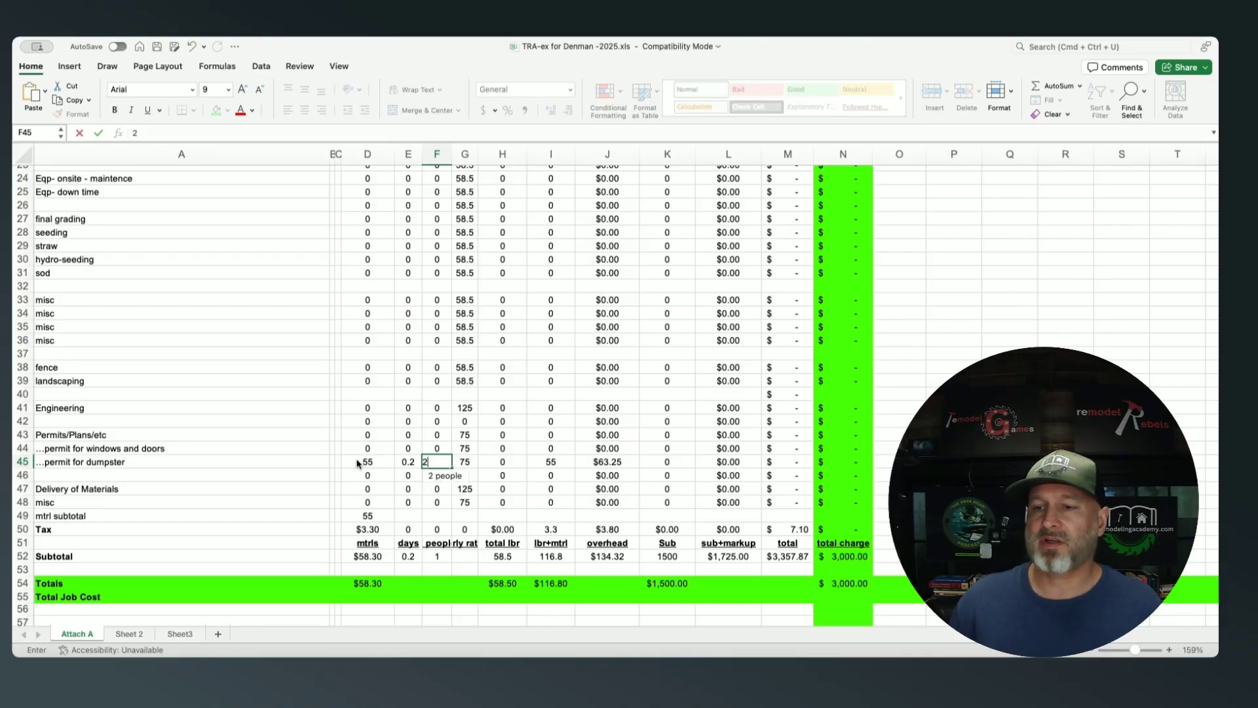
{"action": "key", "text": "Tab"}
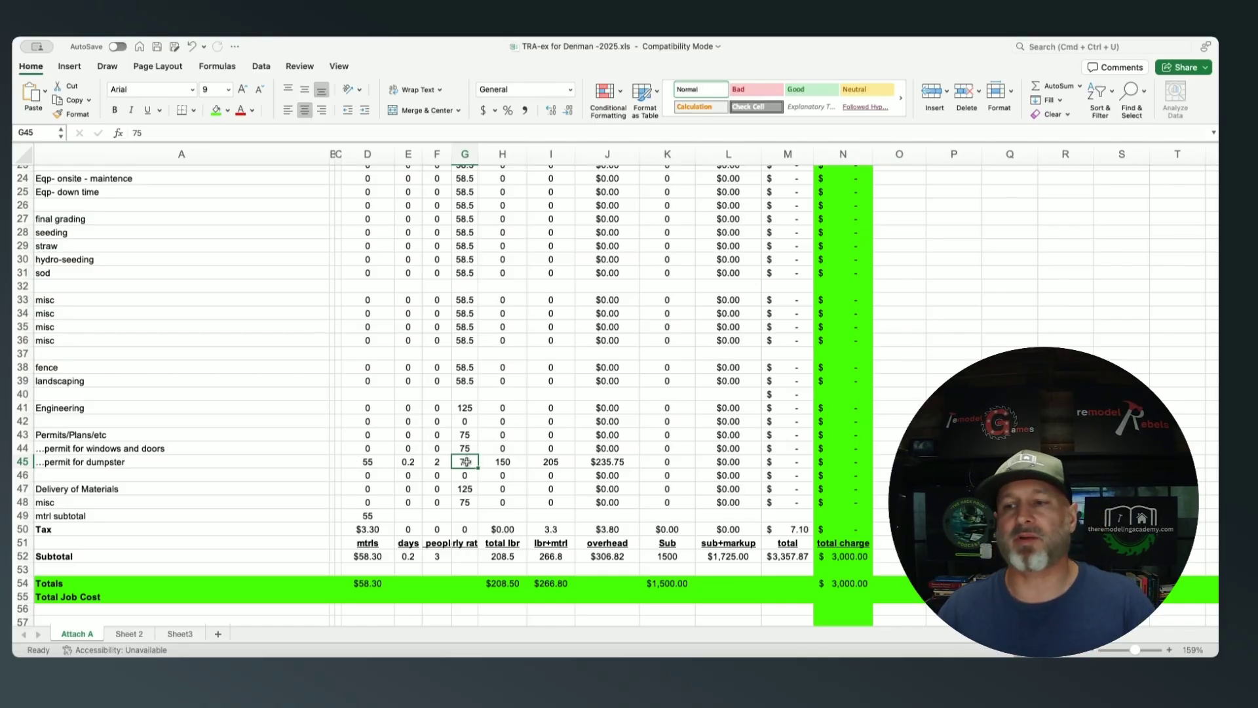
Set the Site Prep days to 0.1 and review the day count in the subtotal row.
{"action": "scroll", "coordinate": [495, 518], "scroll_direction": "down", "scroll_amount": 3}
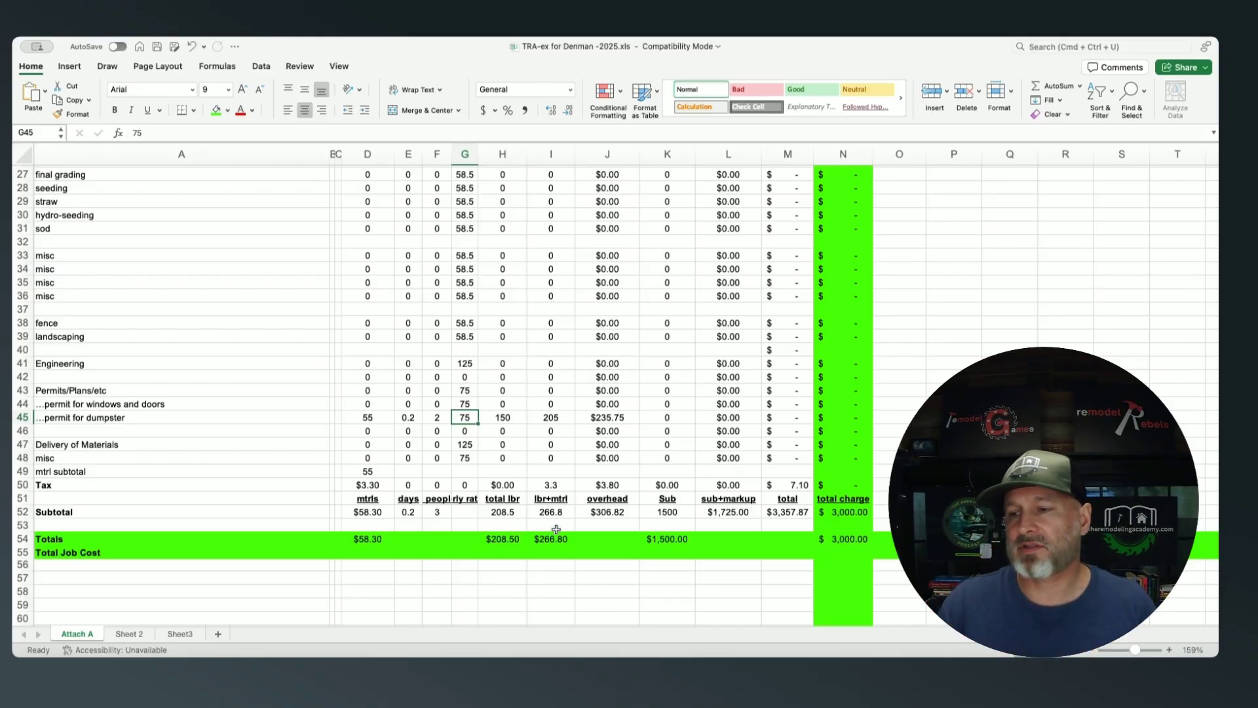
{"action": "scroll", "coordinate": [449, 449], "scroll_direction": "up", "scroll_amount": 8}
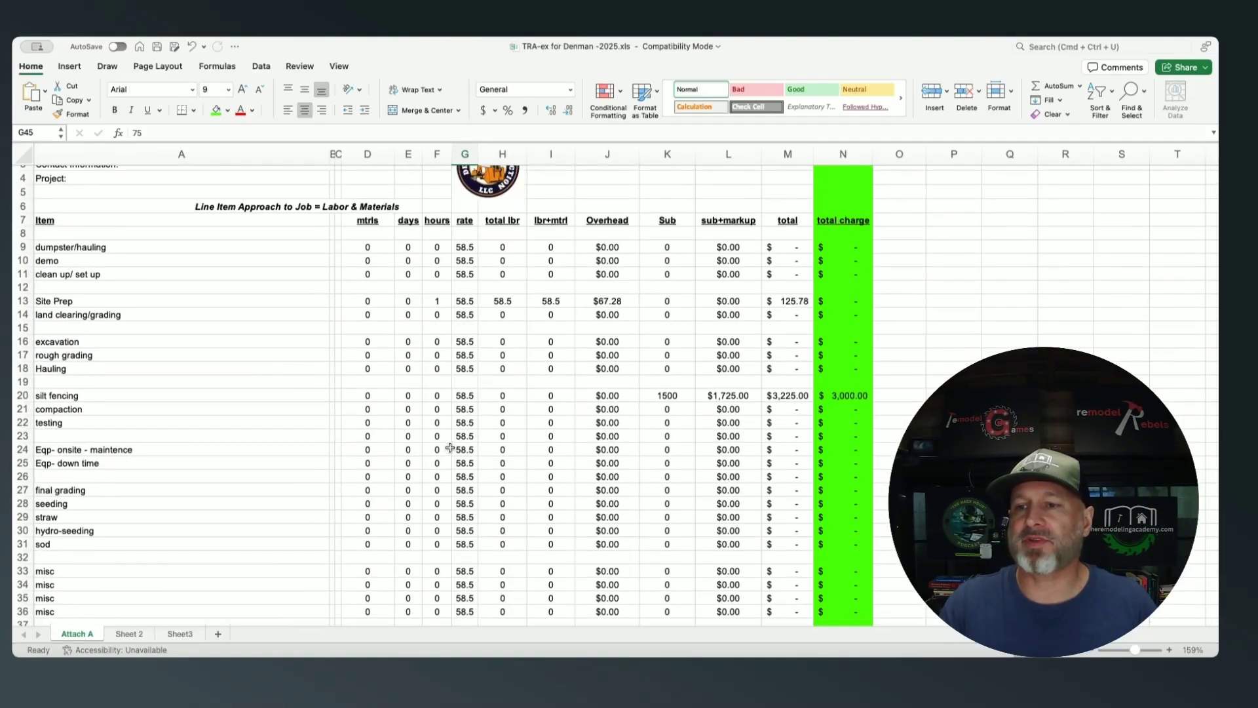
{"action": "left_click", "coordinate": [408, 302]}
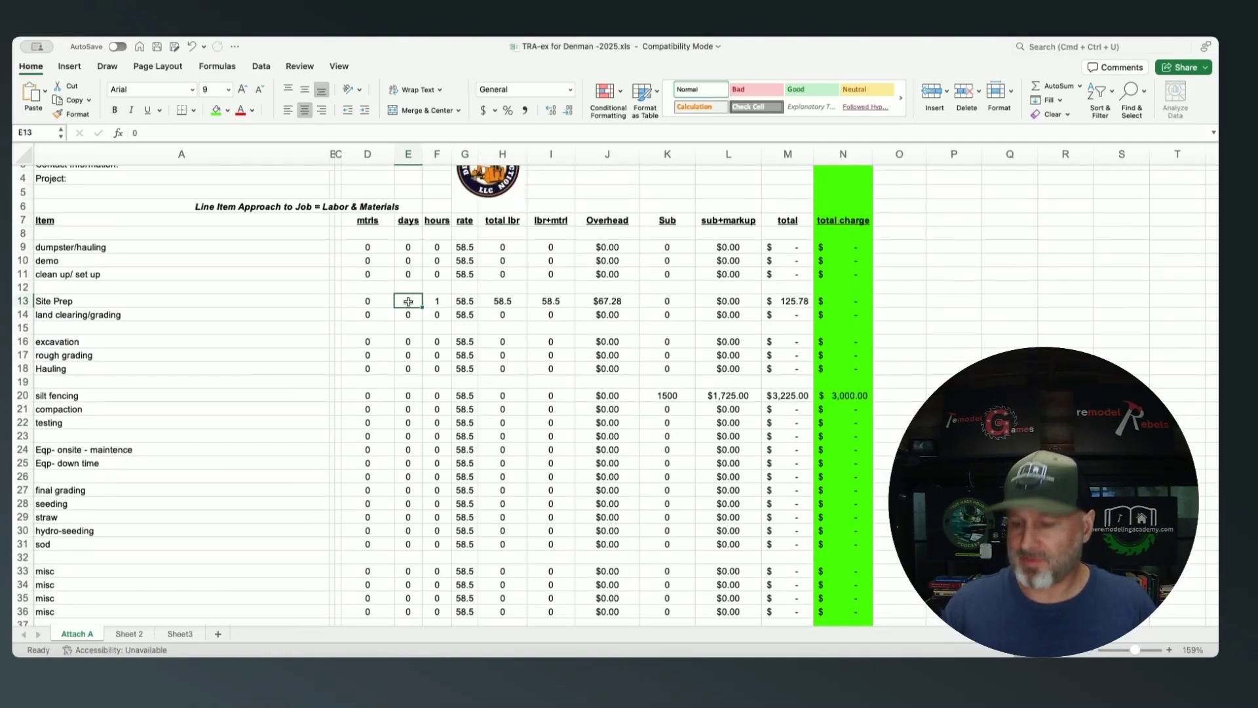
{"action": "type", "text": "0.1"}
{"action": "key", "text": "Return"}
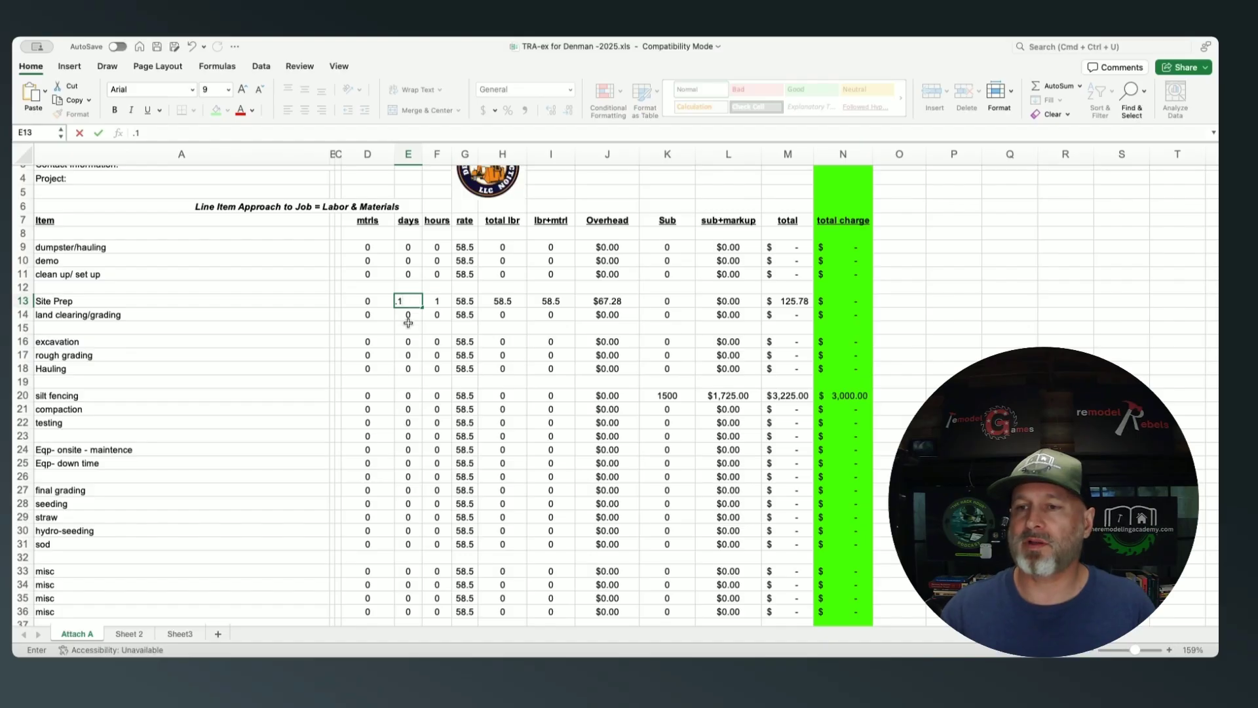
{"action": "scroll", "coordinate": [407, 328], "scroll_direction": "down", "scroll_amount": 5}
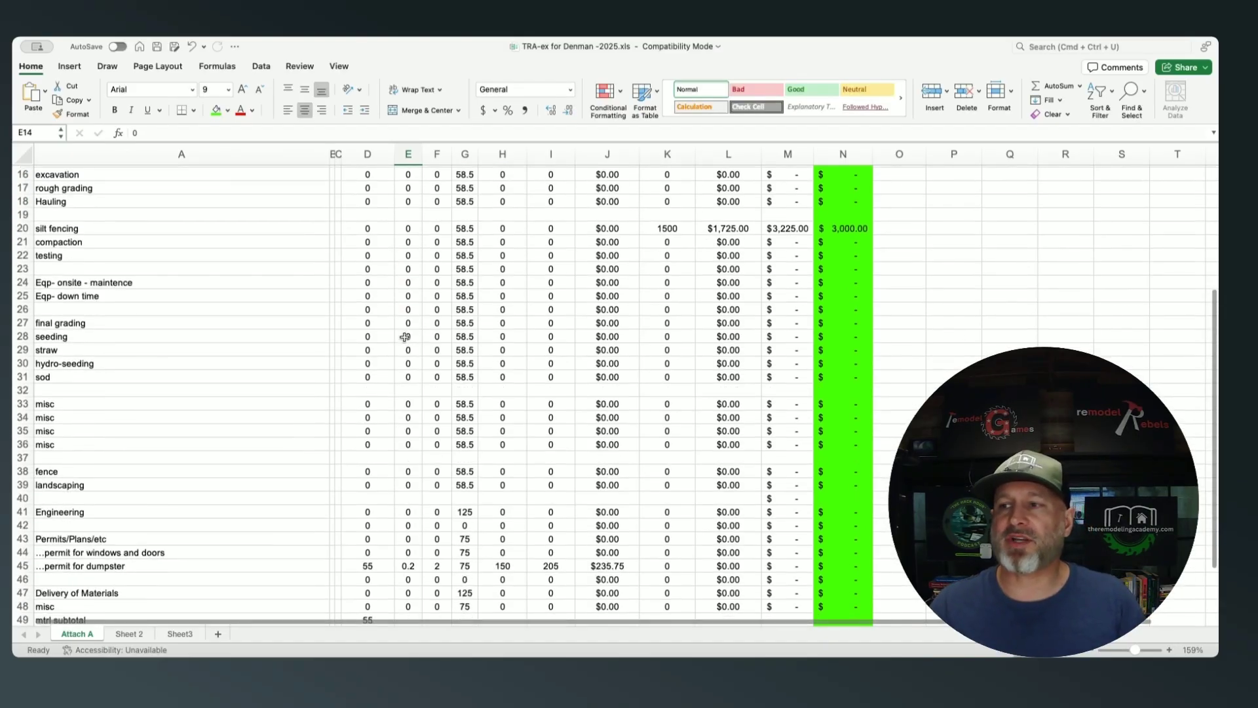
{"action": "scroll", "coordinate": [405, 336], "scroll_direction": "down", "scroll_amount": 7}
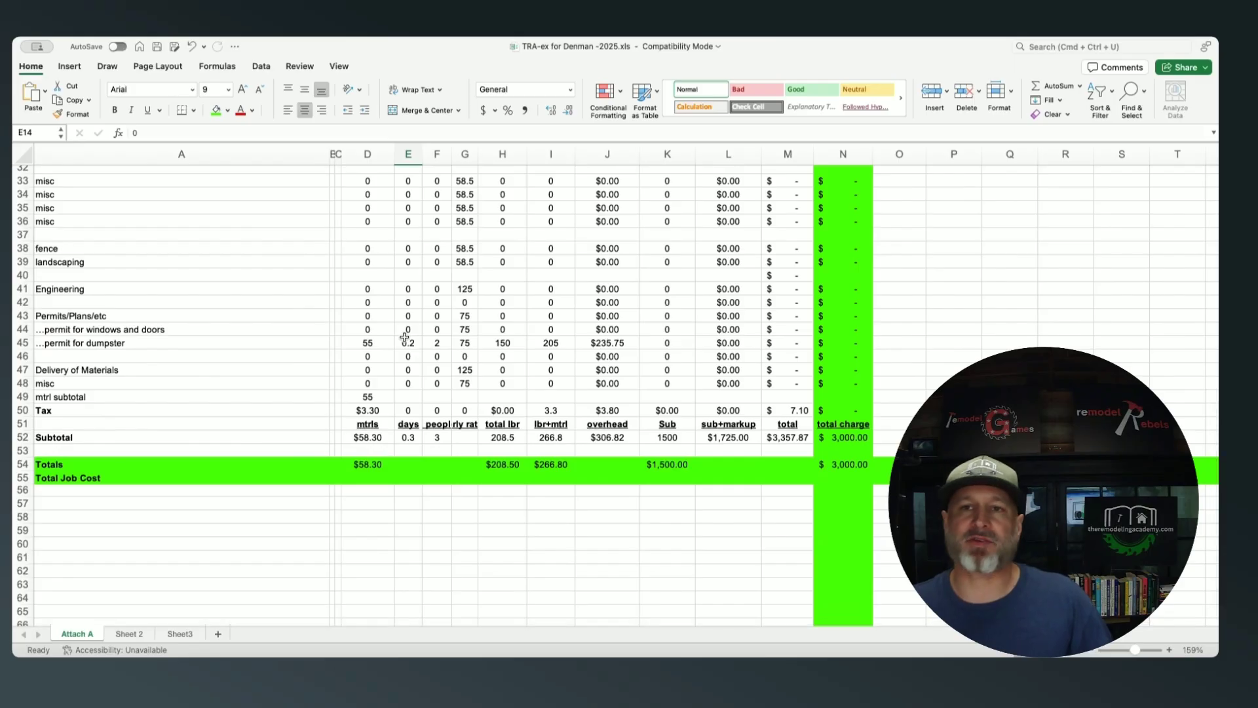
{"action": "scroll", "coordinate": [404, 338], "scroll_direction": "up", "scroll_amount": 1}
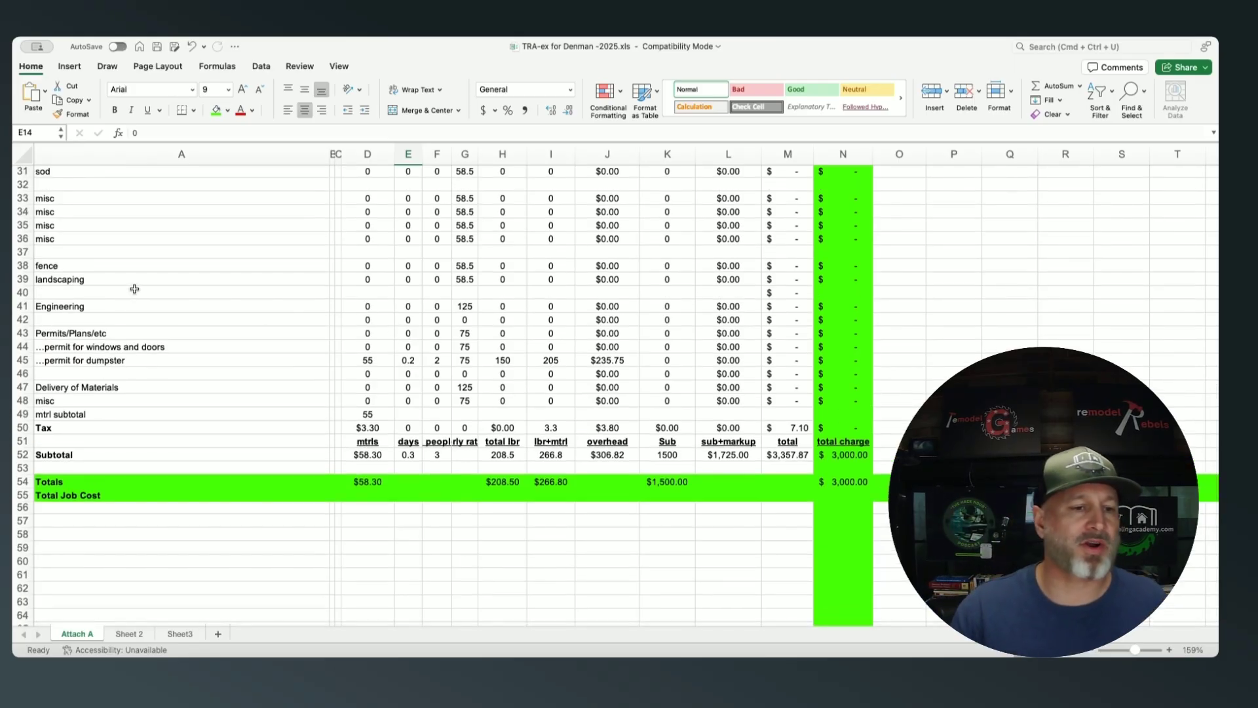
{"action": "scroll", "coordinate": [135, 289], "scroll_direction": "up", "scroll_amount": 12}
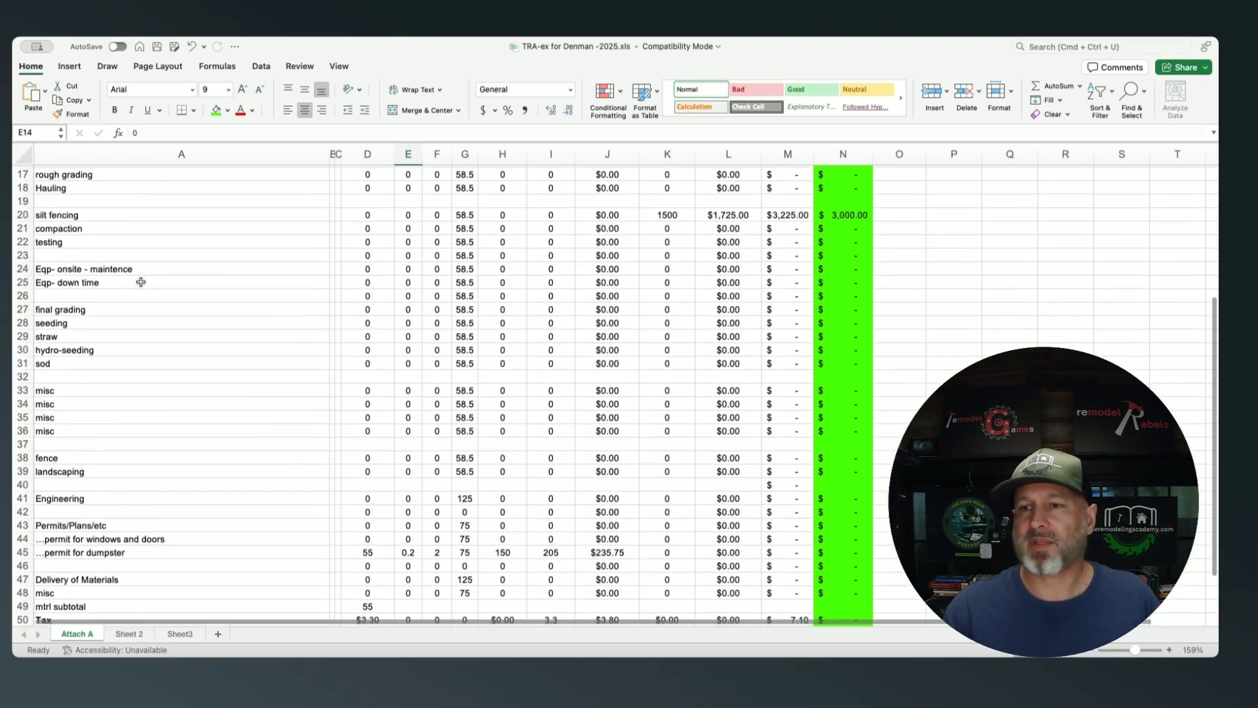